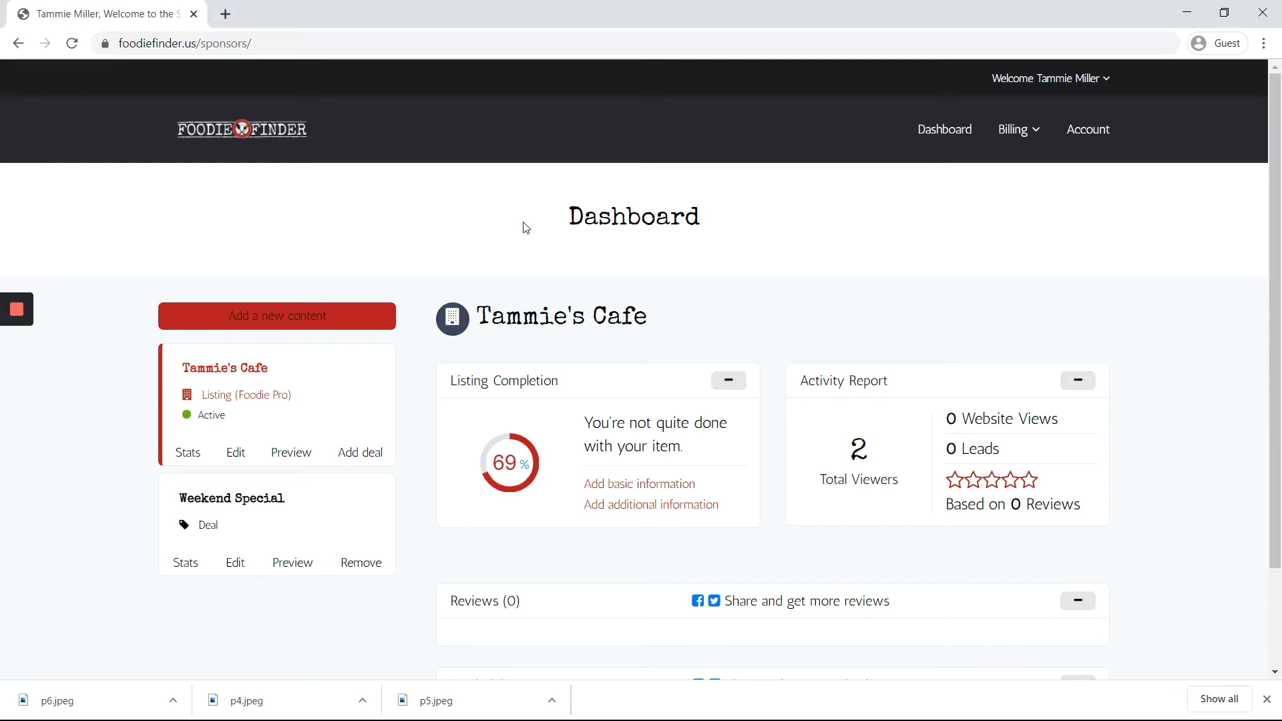
Step: Start adding a new Event listing
left_click(550, 223)
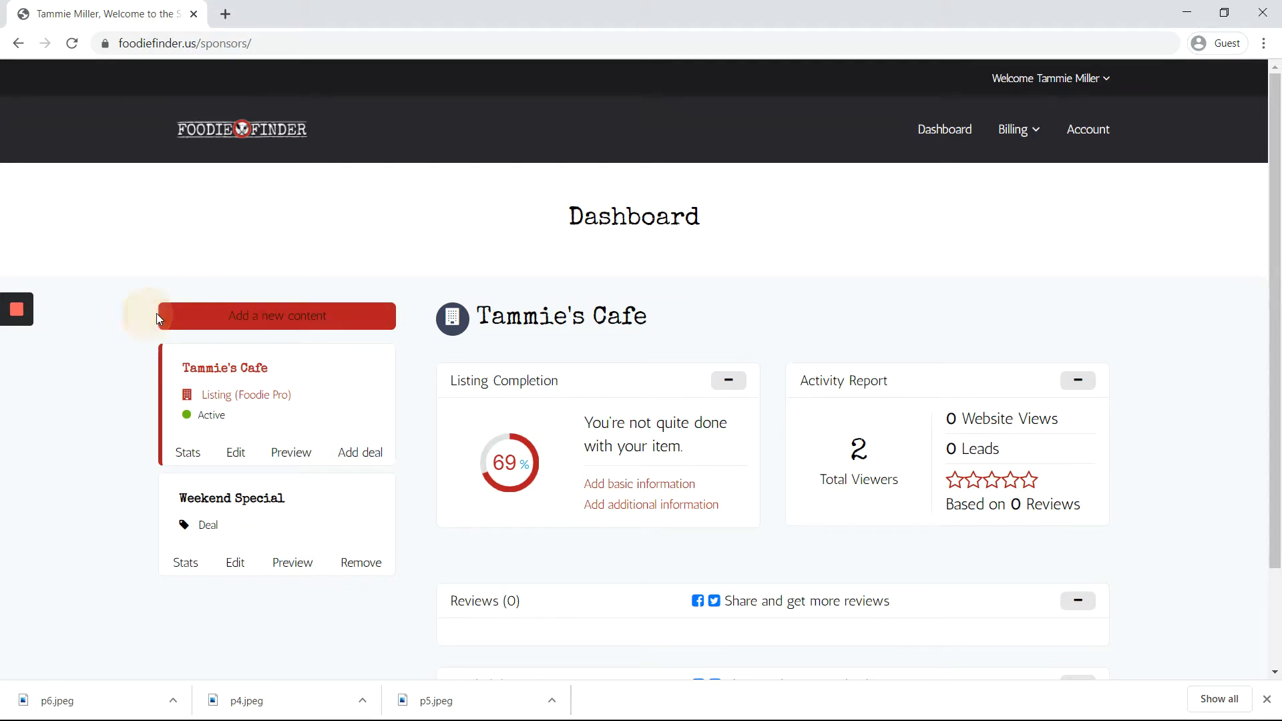
left_click(256, 316)
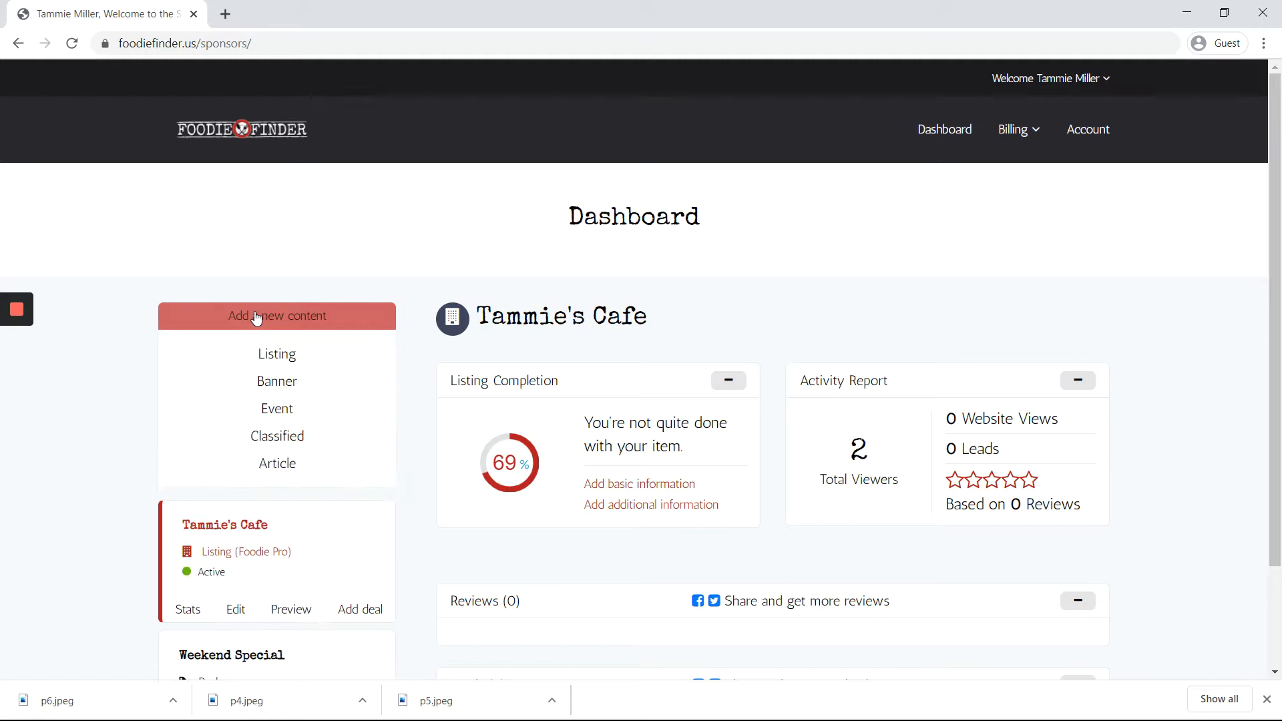
left_click(277, 415)
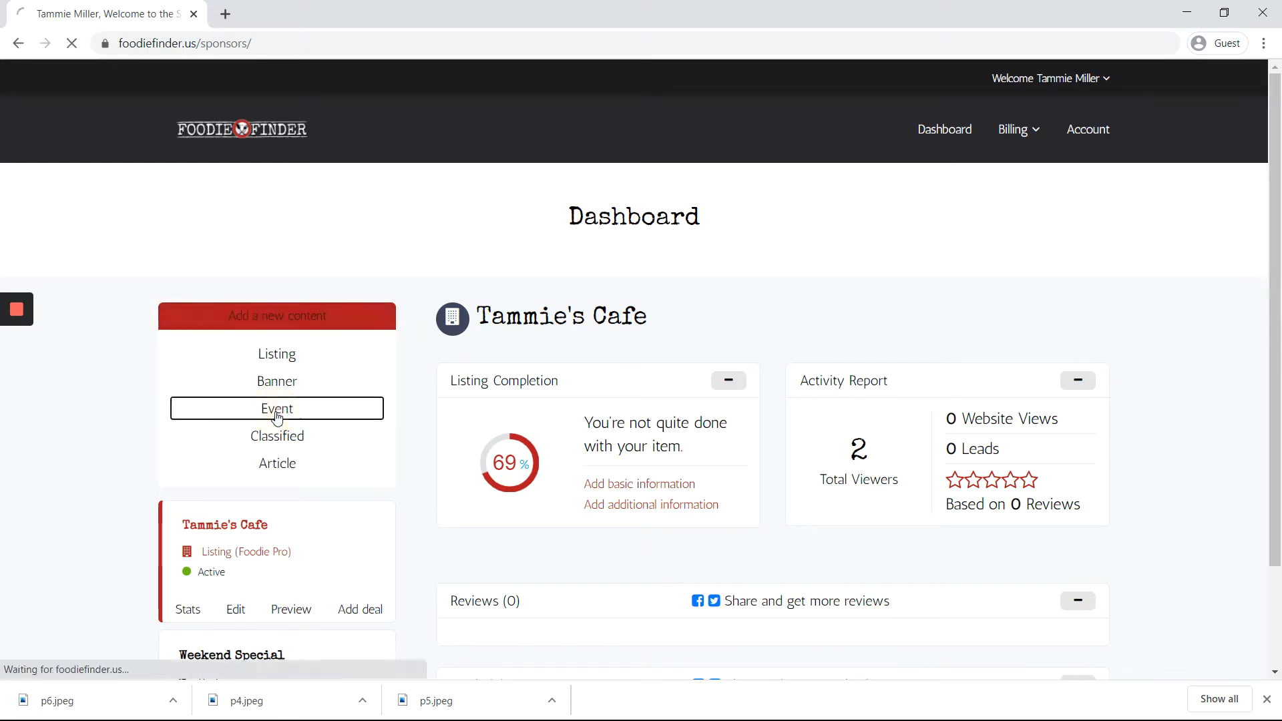
scroll(424, 310, "down", 4)
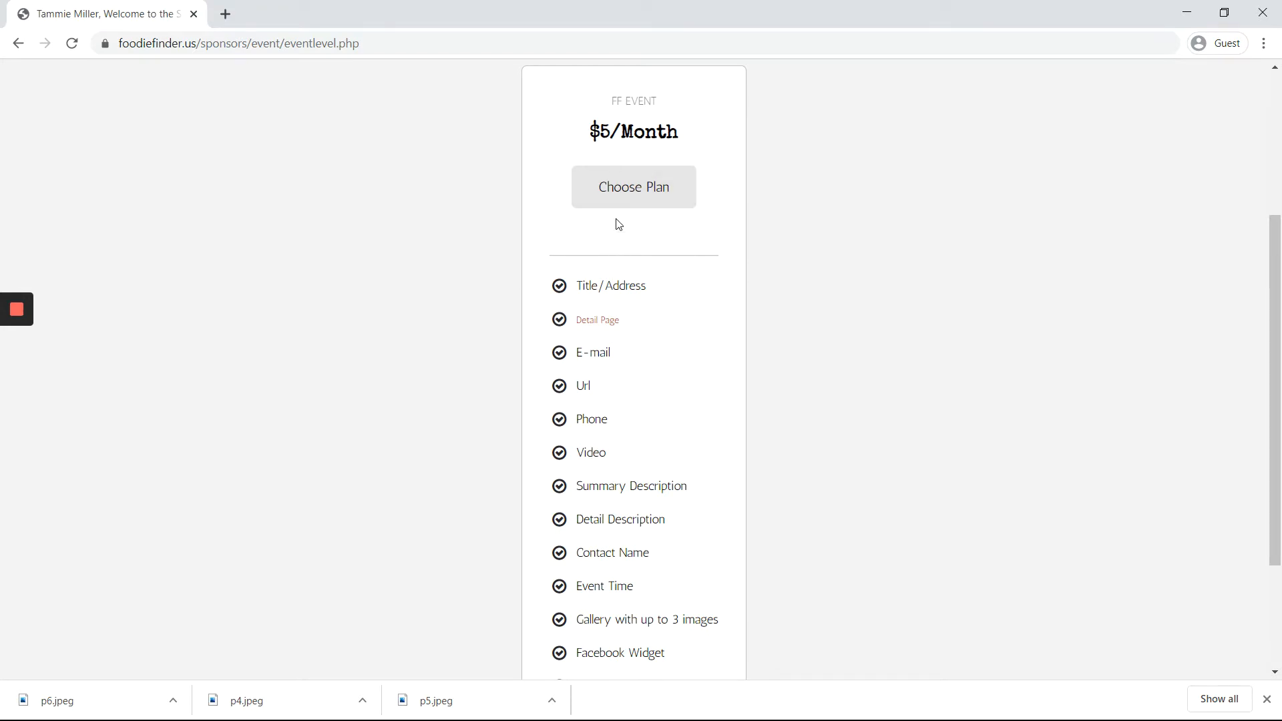
Step: Pick the $5/Month FF Event plan and continue
left_click(620, 198)
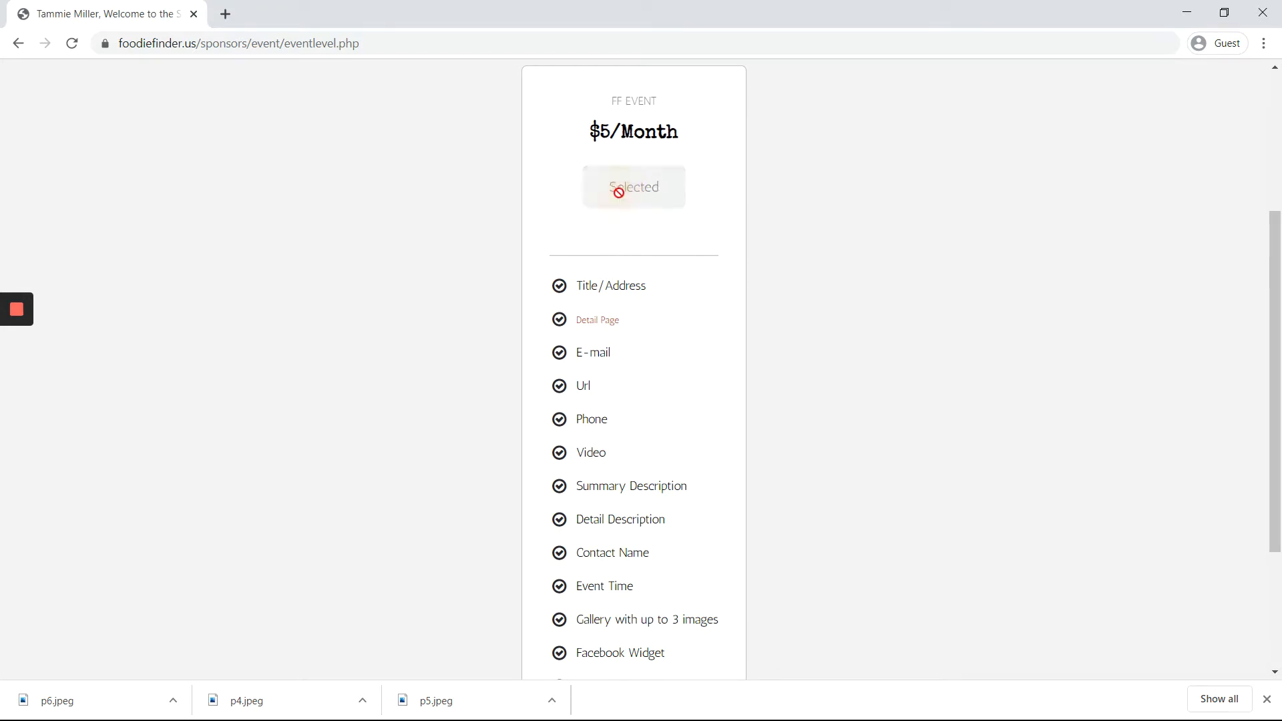
scroll(574, 350, "down", 1)
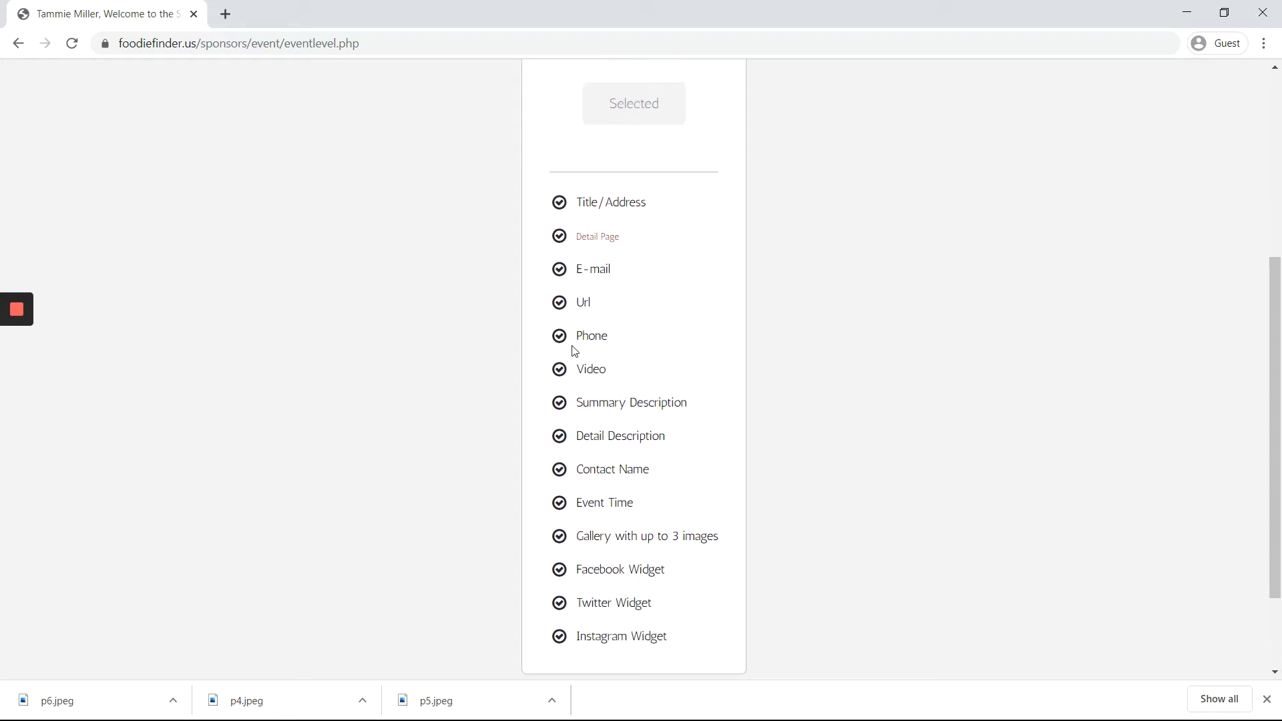
scroll(573, 347, "up", 1)
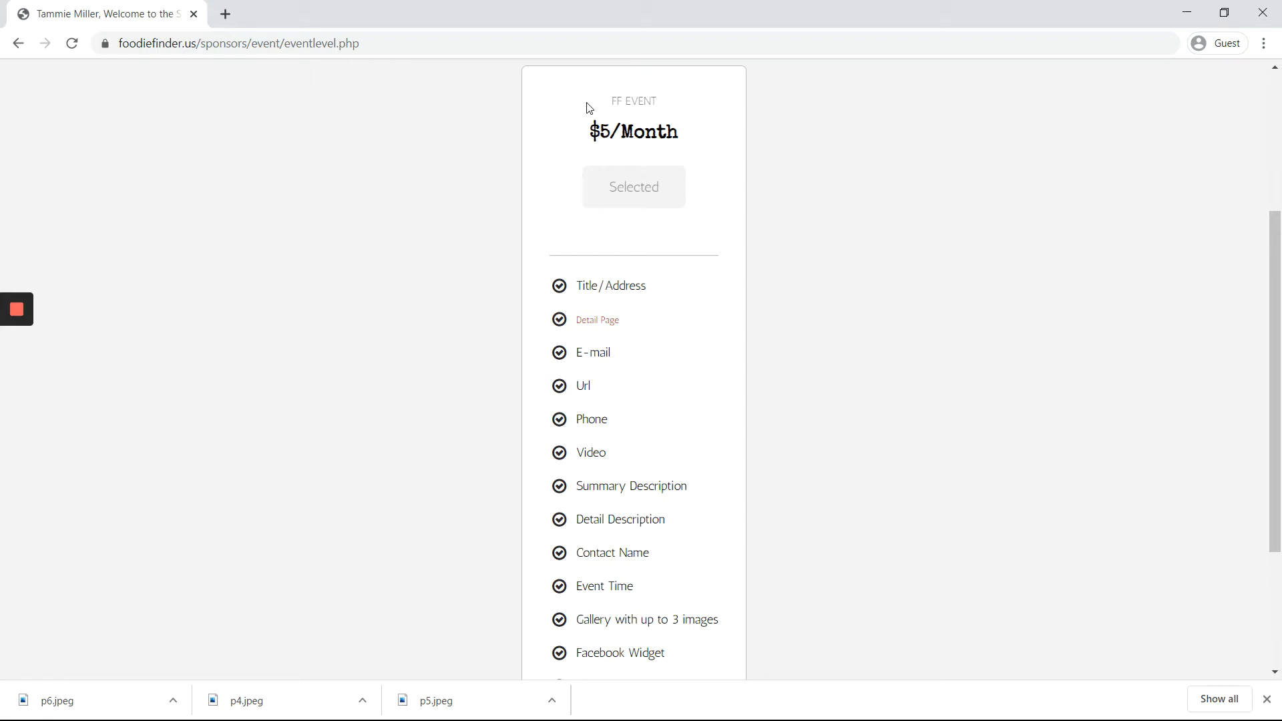
scroll(605, 284, "down", 3)
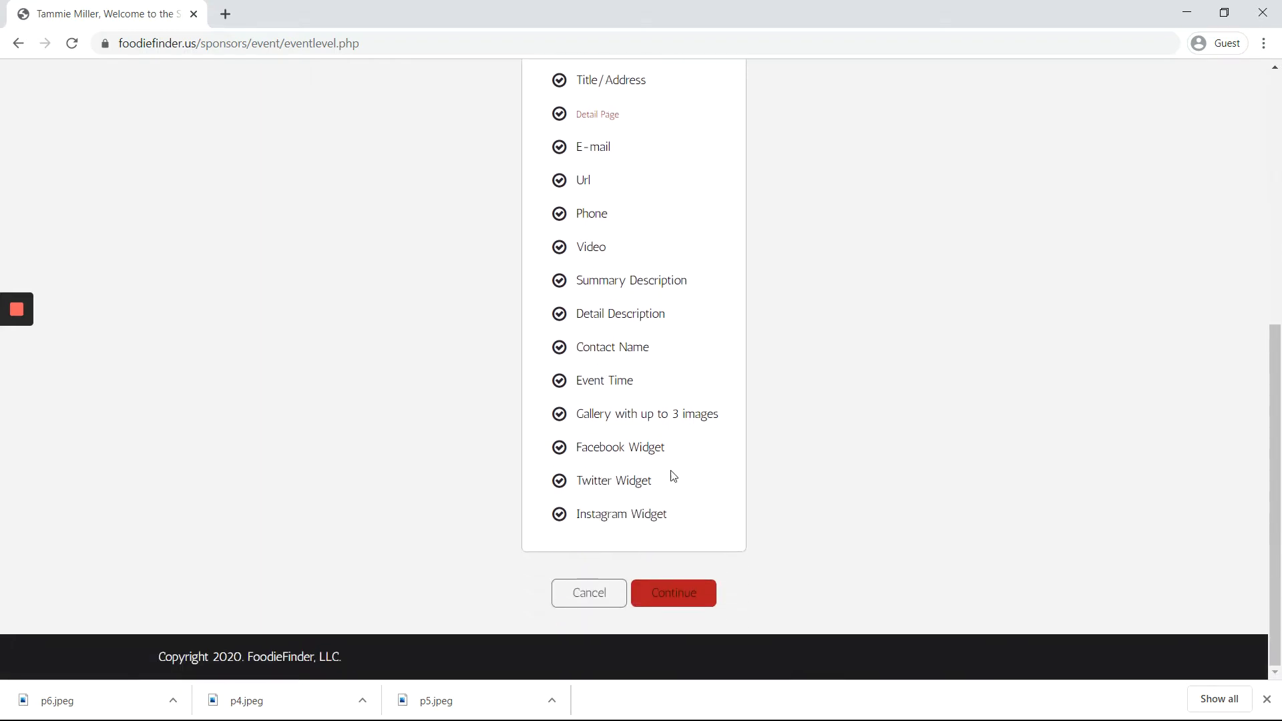
left_click(743, 588)
Step: Continue to the Add Event form and enter the title 'Wine Tasting at Tammie's Cafe'
left_click(674, 593)
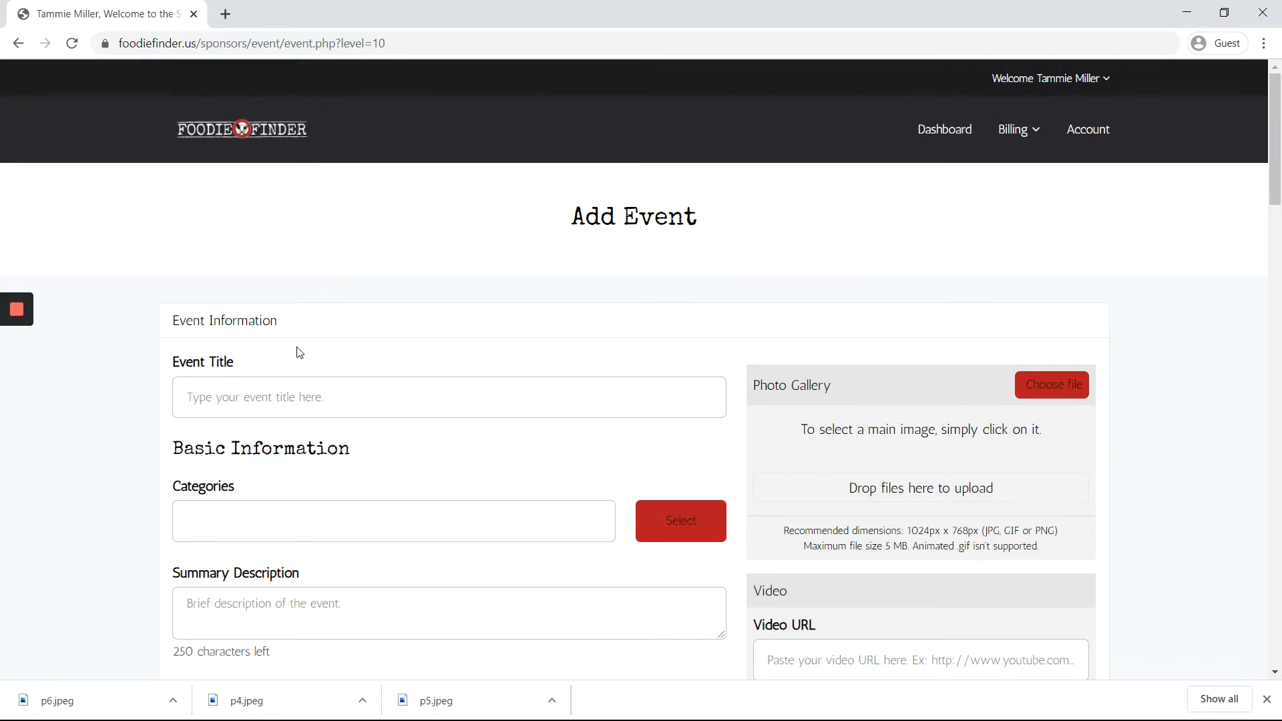
scroll(299, 349, "down", 2)
scroll(298, 349, "down", 1)
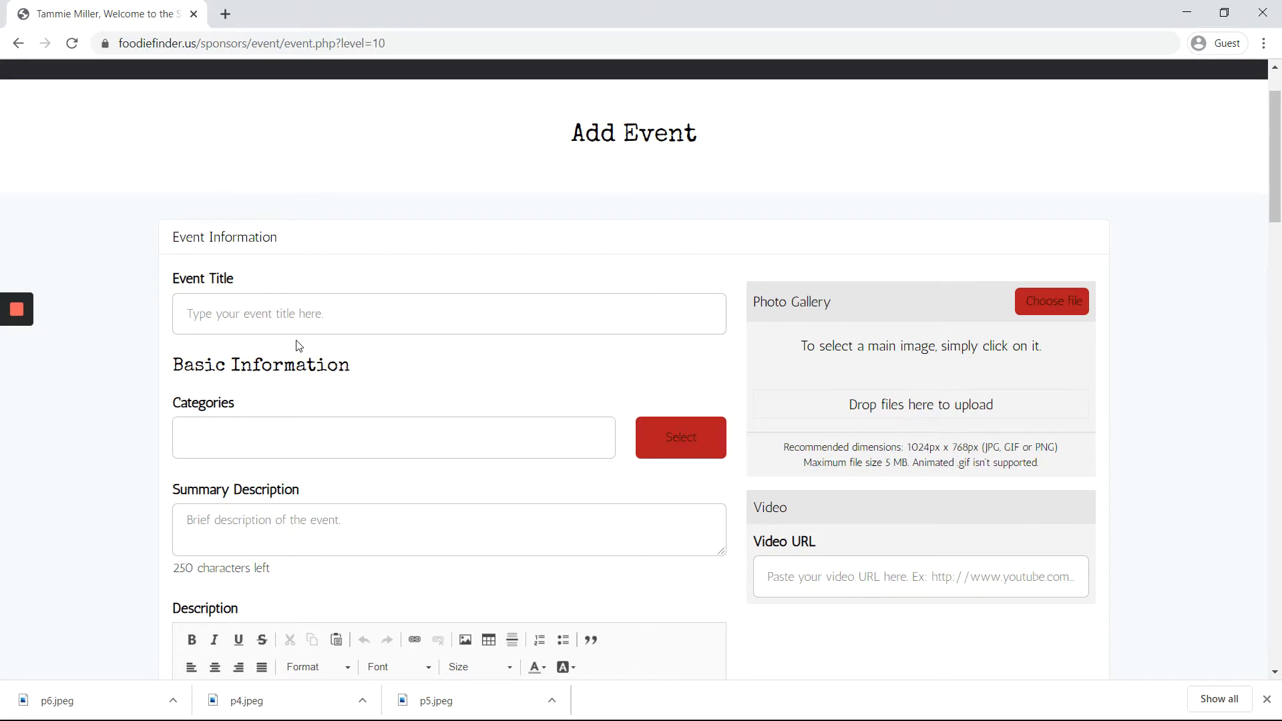
left_click(303, 311)
type("Wine Tasting at Tammie's Cafe")
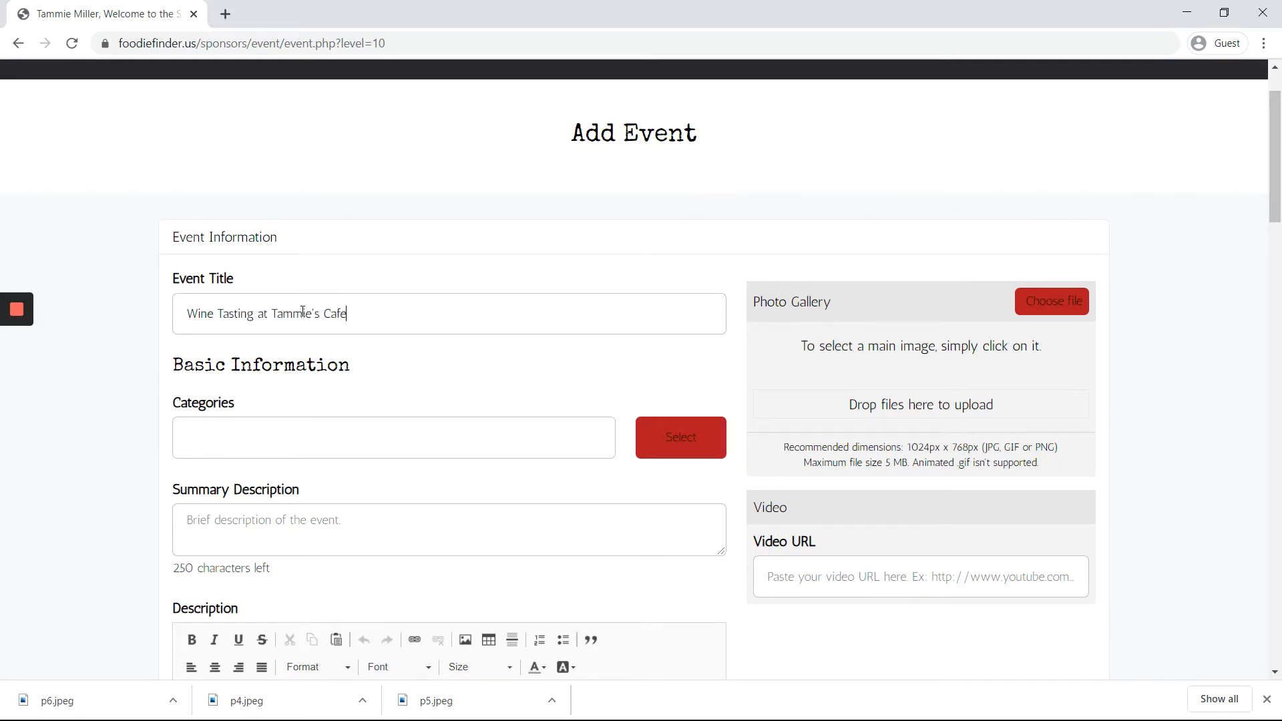
scroll(274, 374, "down", 4)
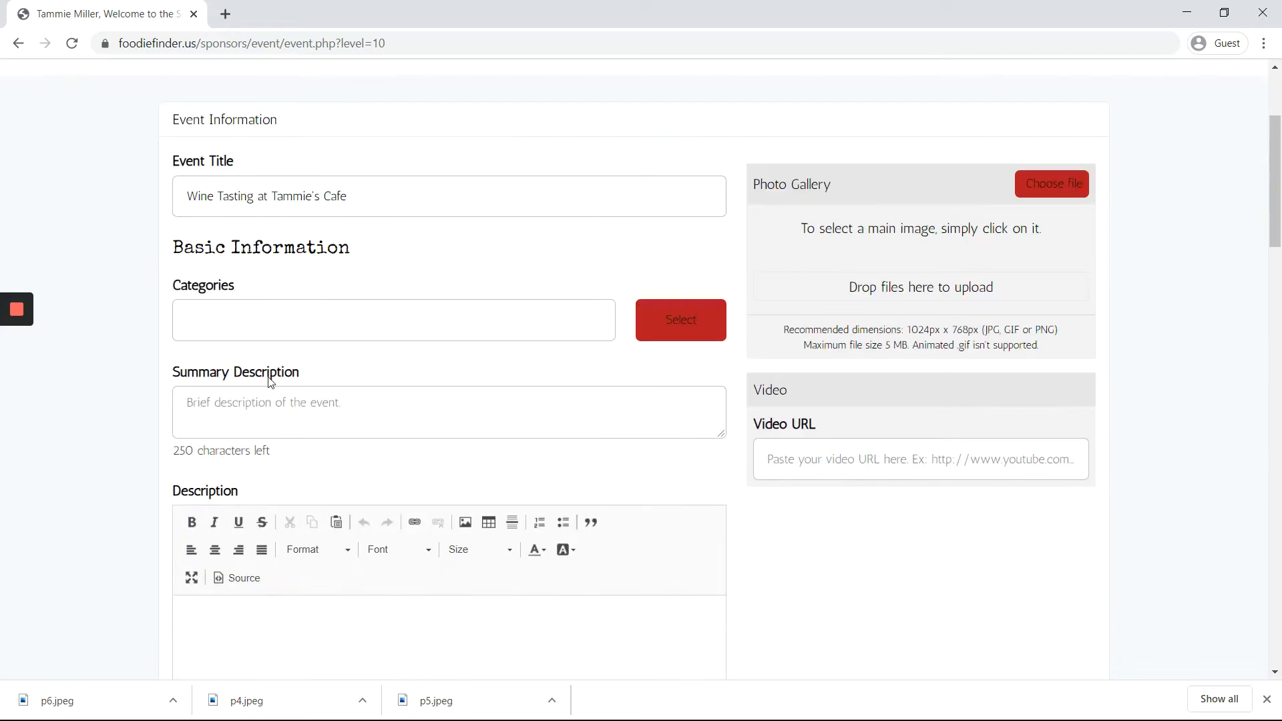
scroll(259, 275, "up", 1)
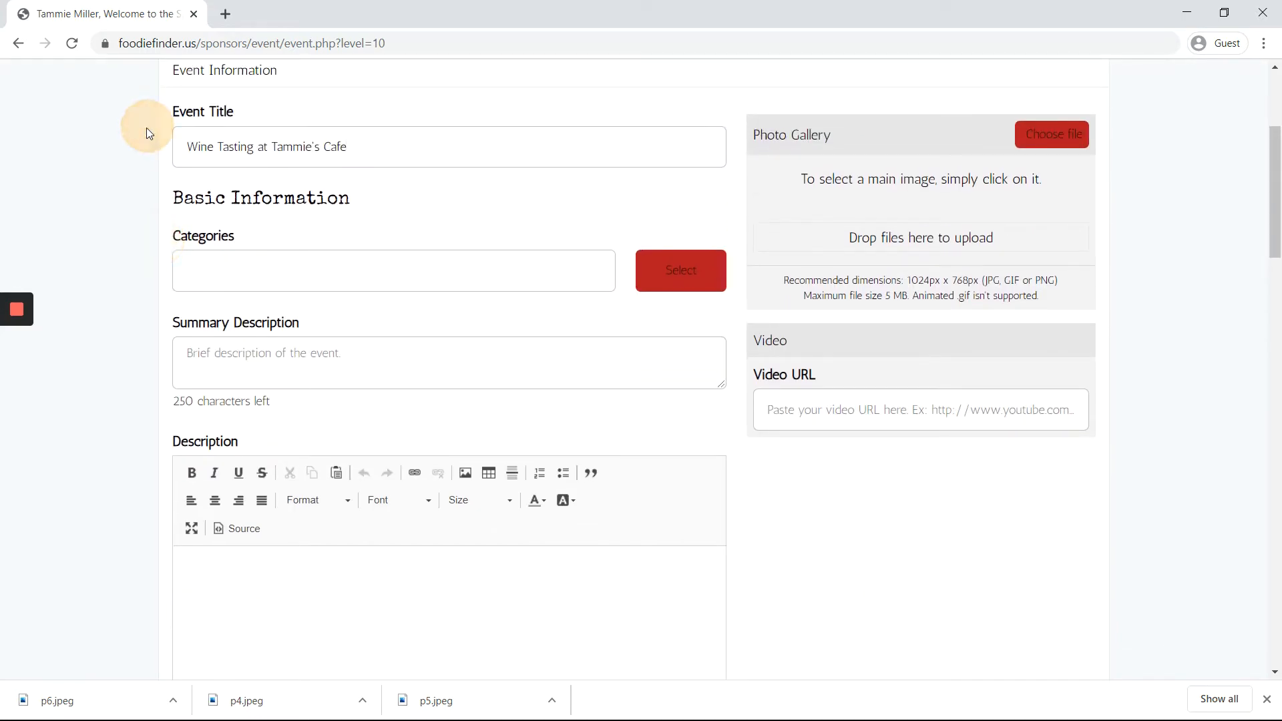
Step: Add the Wineries and 21 And Over categories to the event
left_click(690, 279)
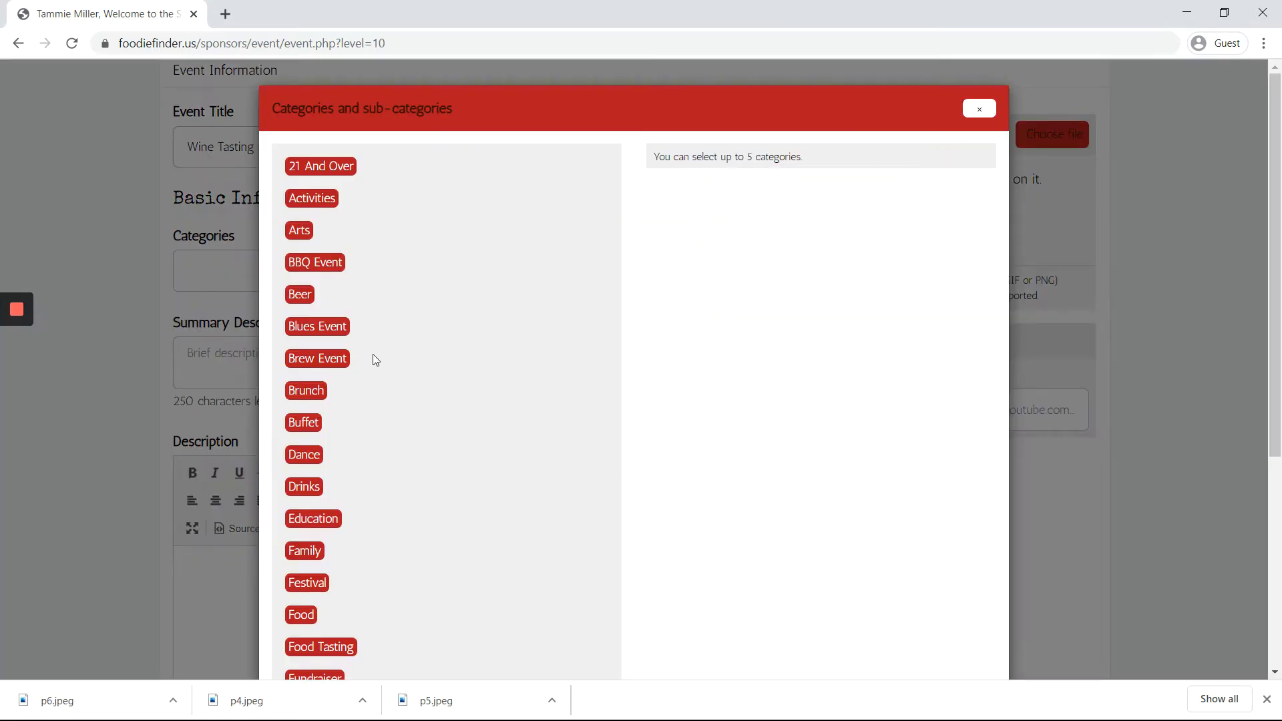
scroll(374, 361, "down", 5)
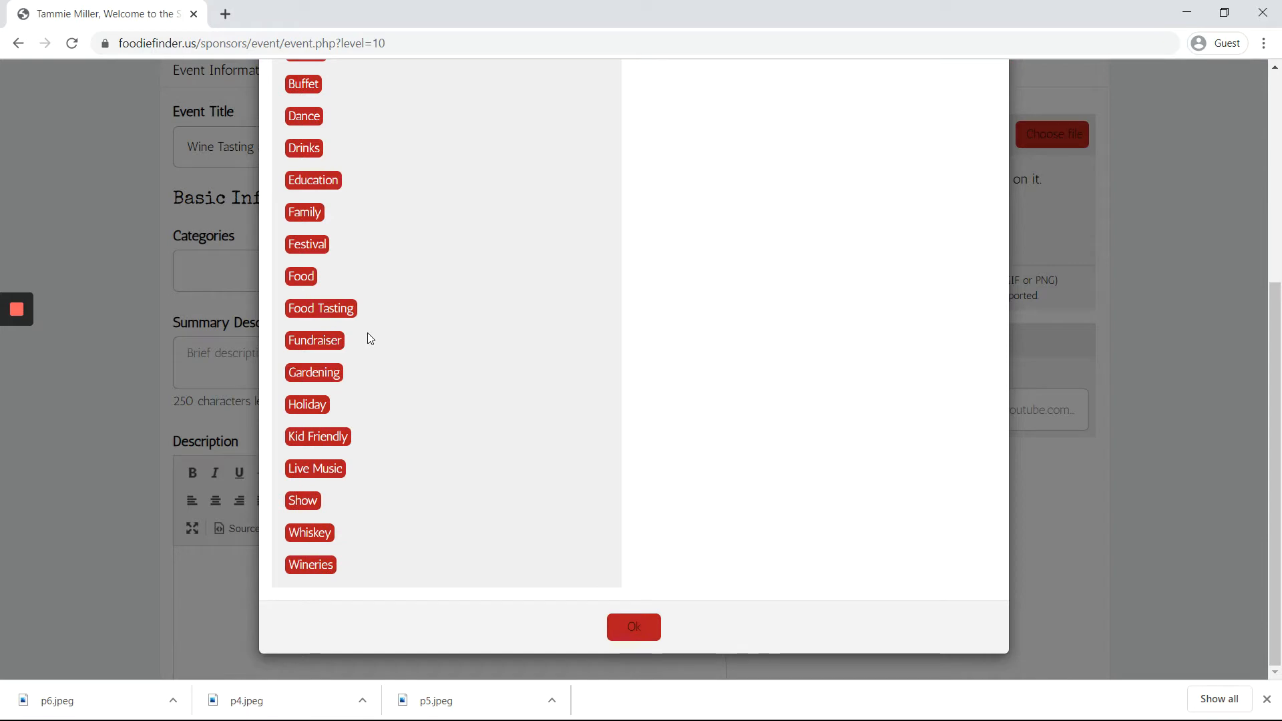
left_click(322, 565)
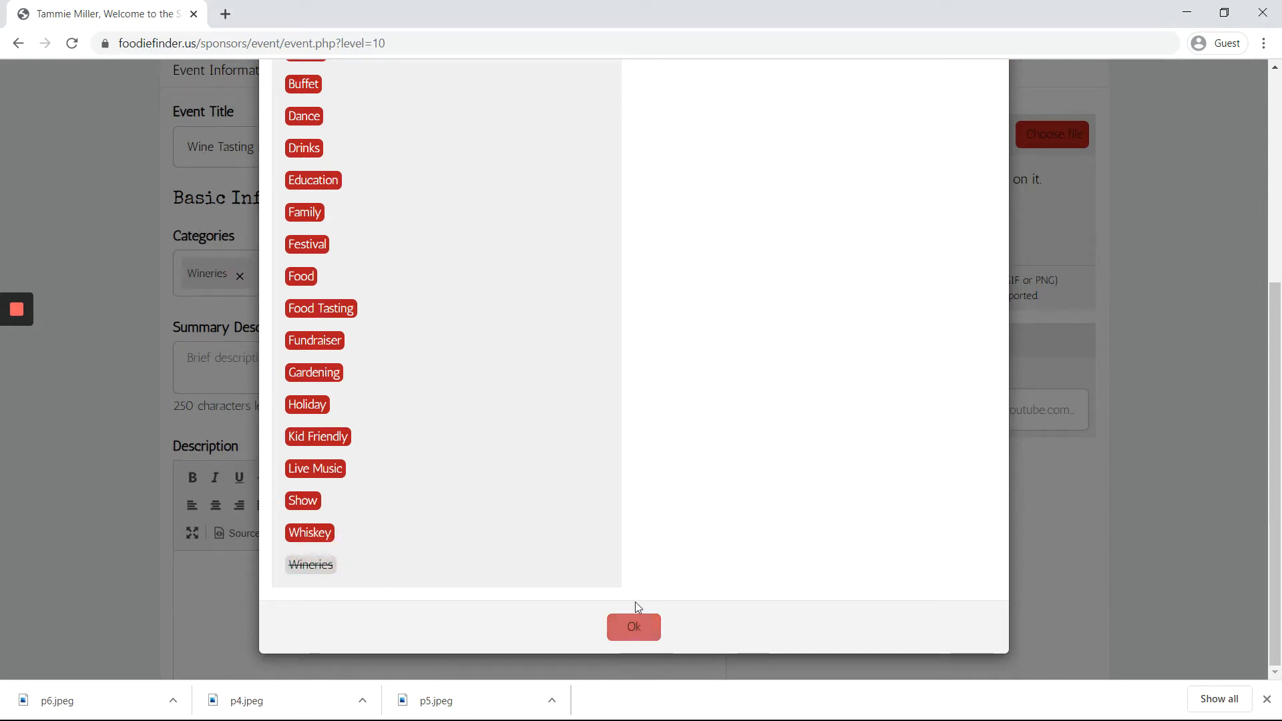
scroll(635, 487, "up", 5)
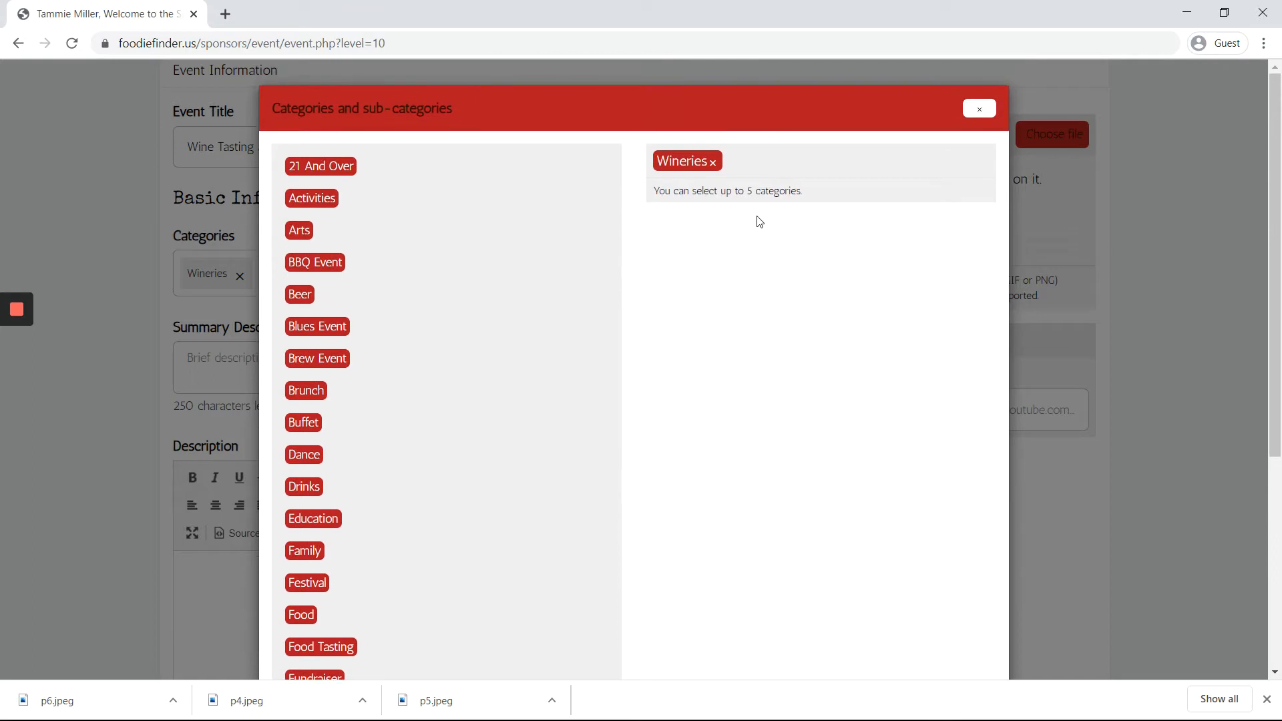
left_click(776, 205)
left_click(313, 167)
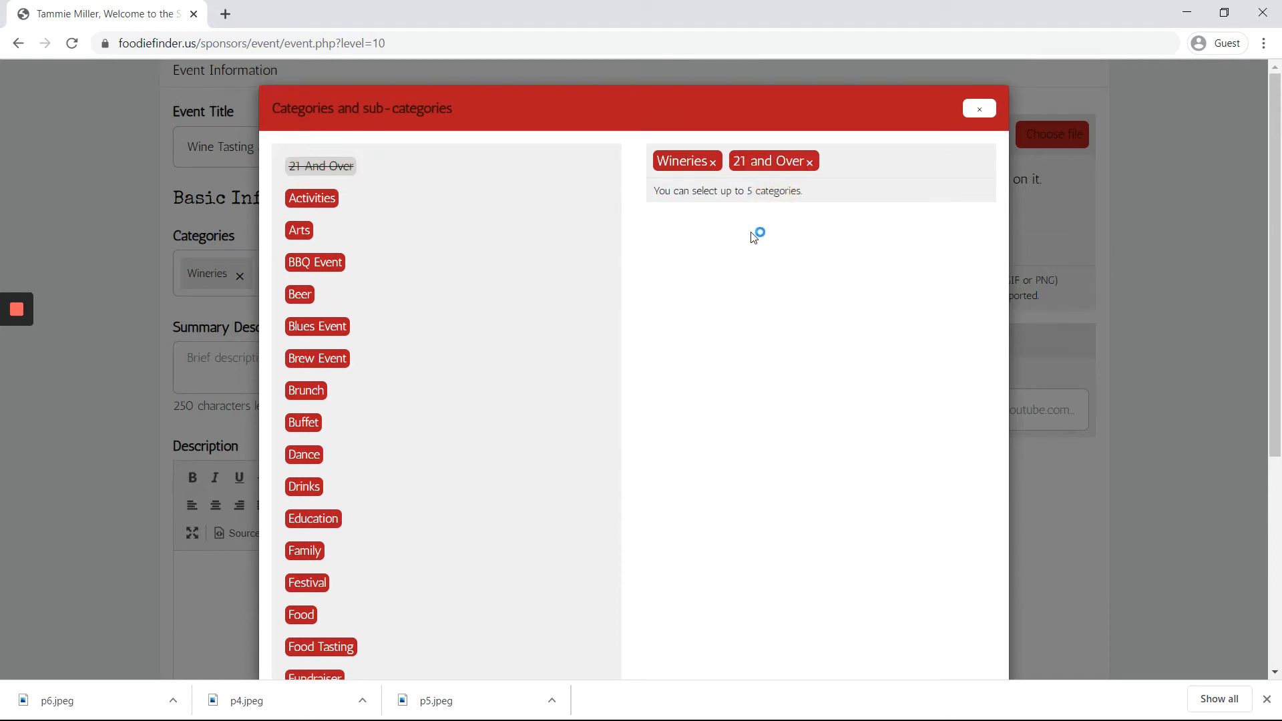
Step: Add the Drinks and Fundraiser categories and confirm the selection
left_click(782, 202)
scroll(390, 403, "down", 1)
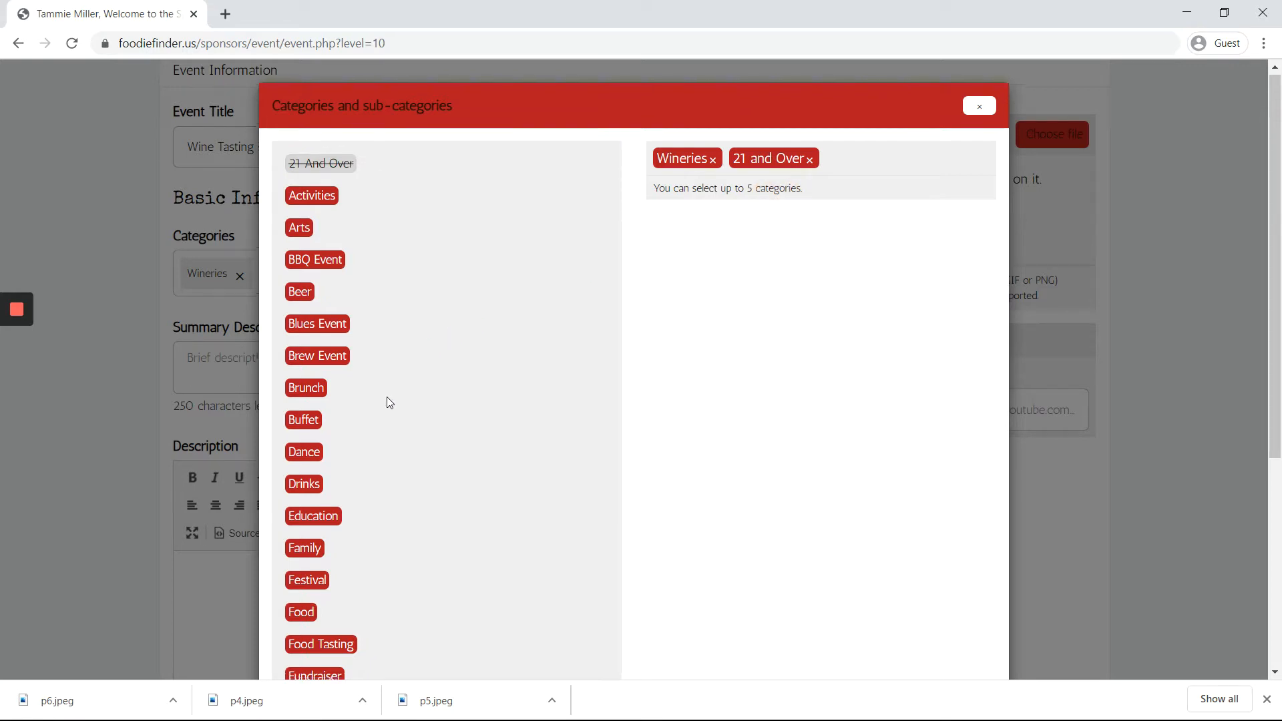
scroll(386, 399, "down", 3)
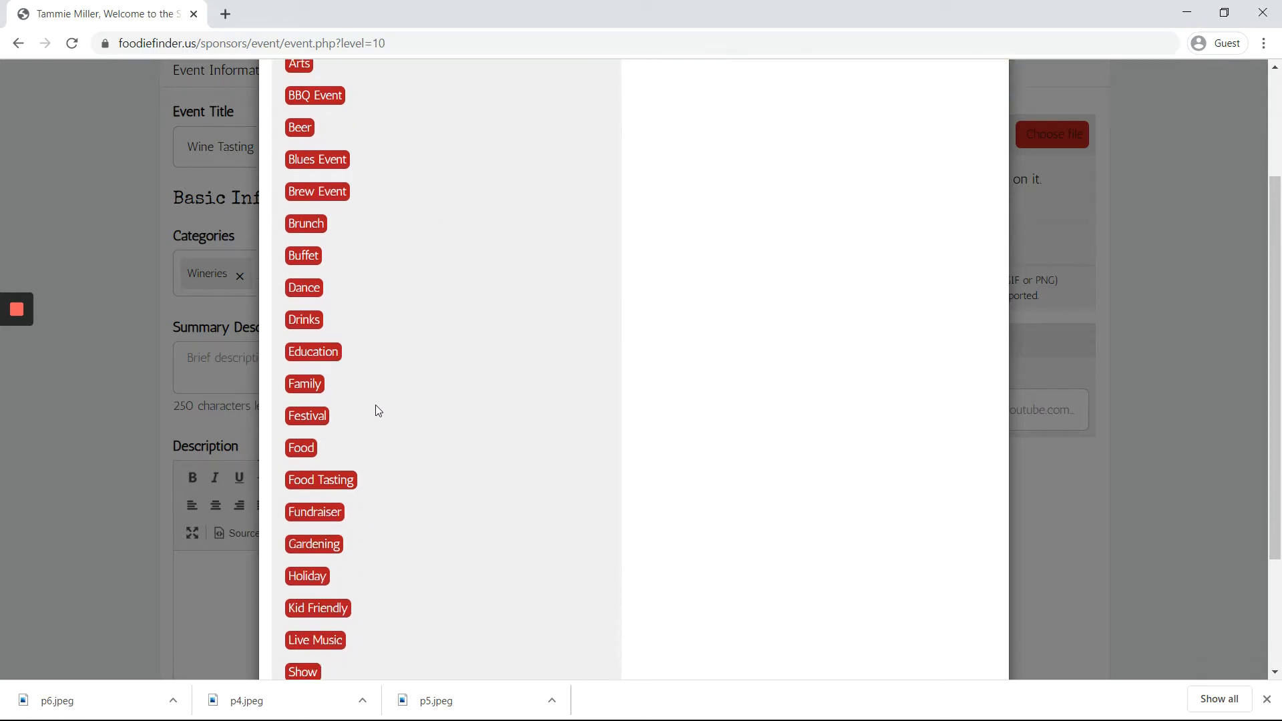
left_click(298, 321)
scroll(362, 354, "down", 2)
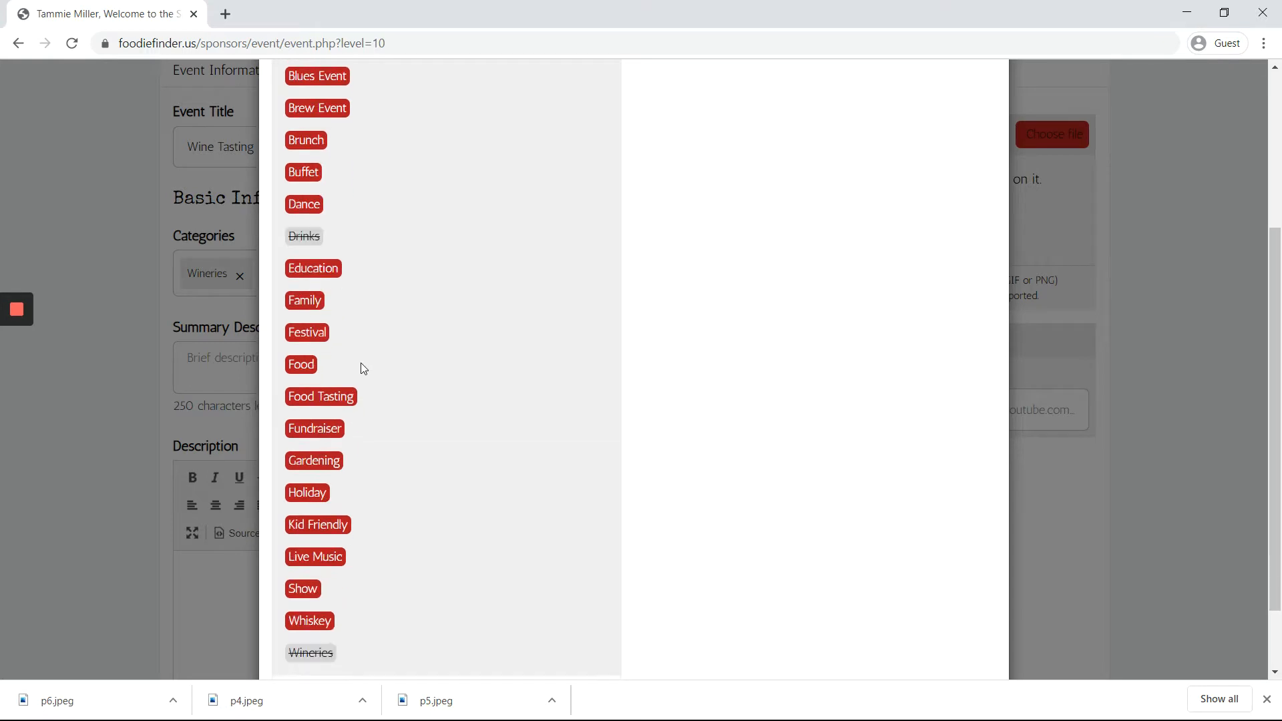
scroll(361, 364, "down", 2)
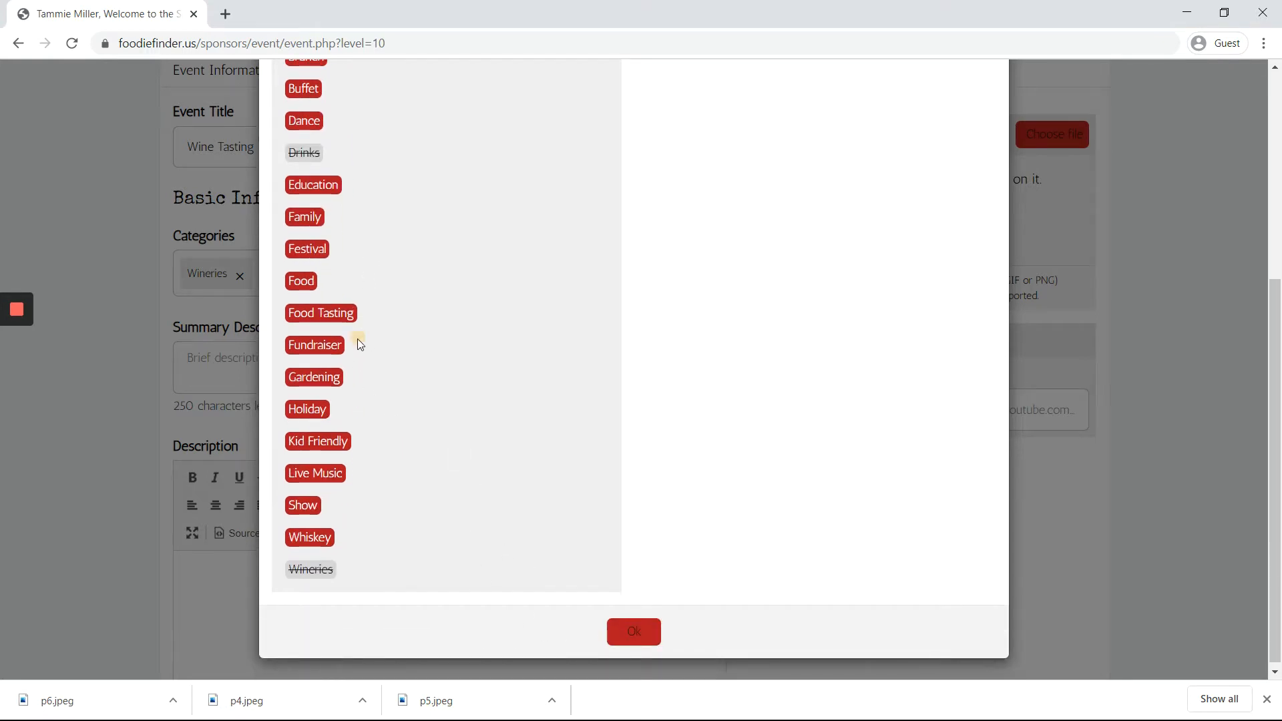
left_click(336, 345)
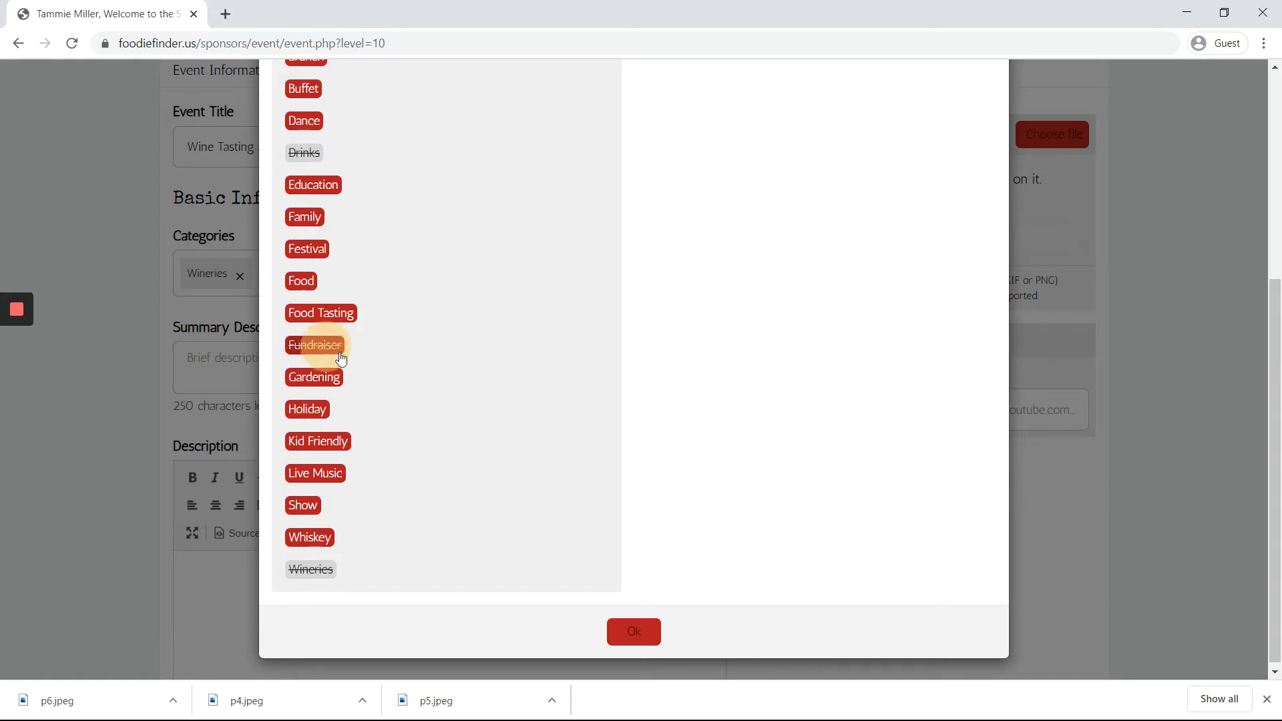
left_click(646, 631)
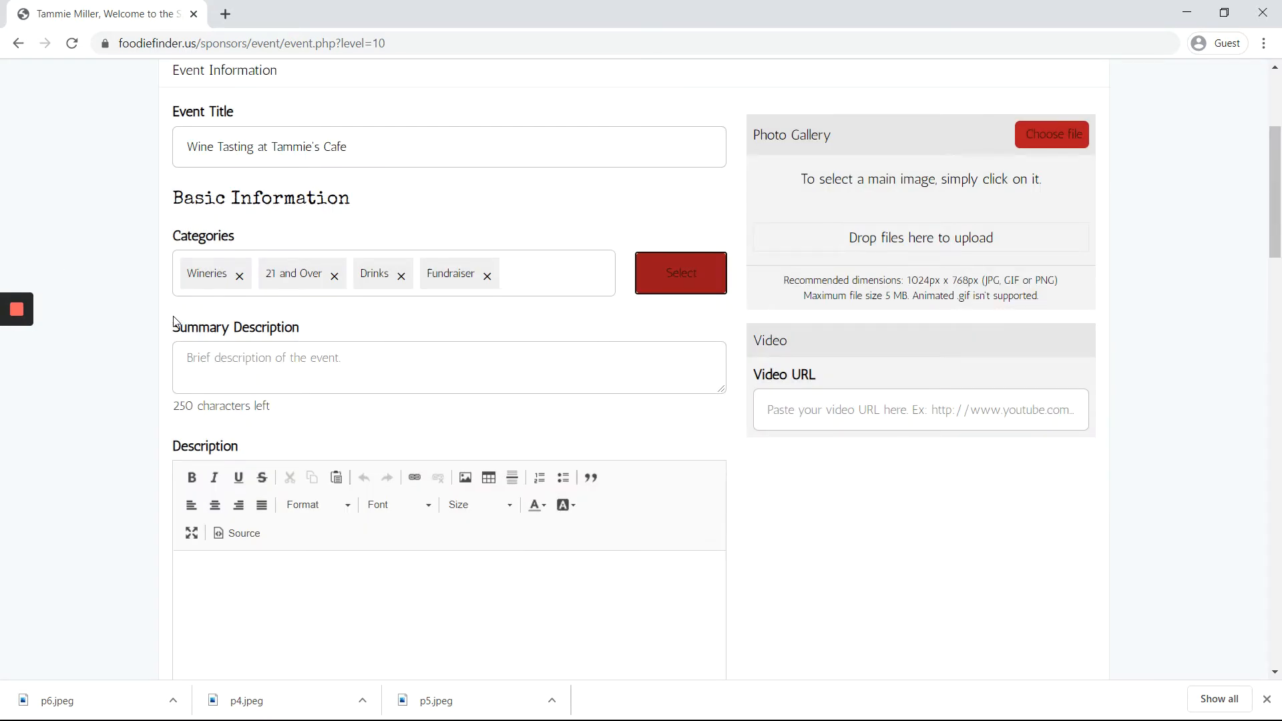
Step: Enter the summary 'Join us for a fun evening of wine tasting from area wineries!'
left_click(209, 374)
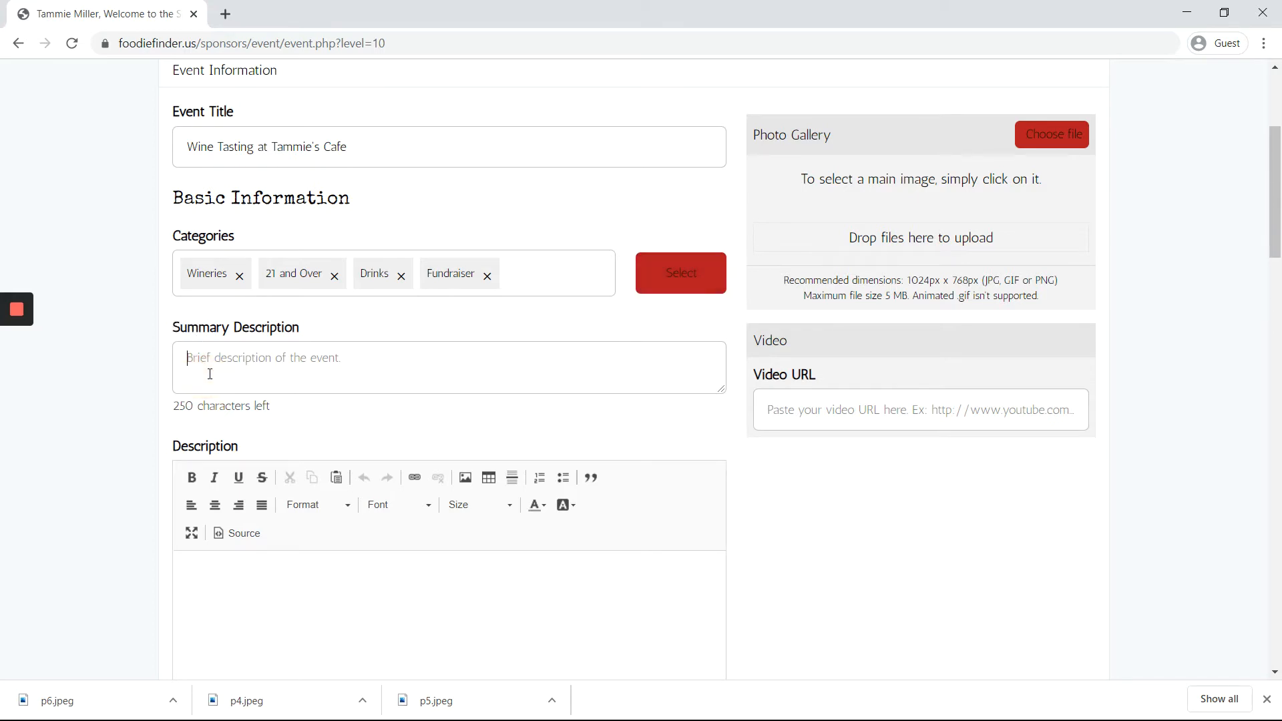
type("Join us for a fun evening o")
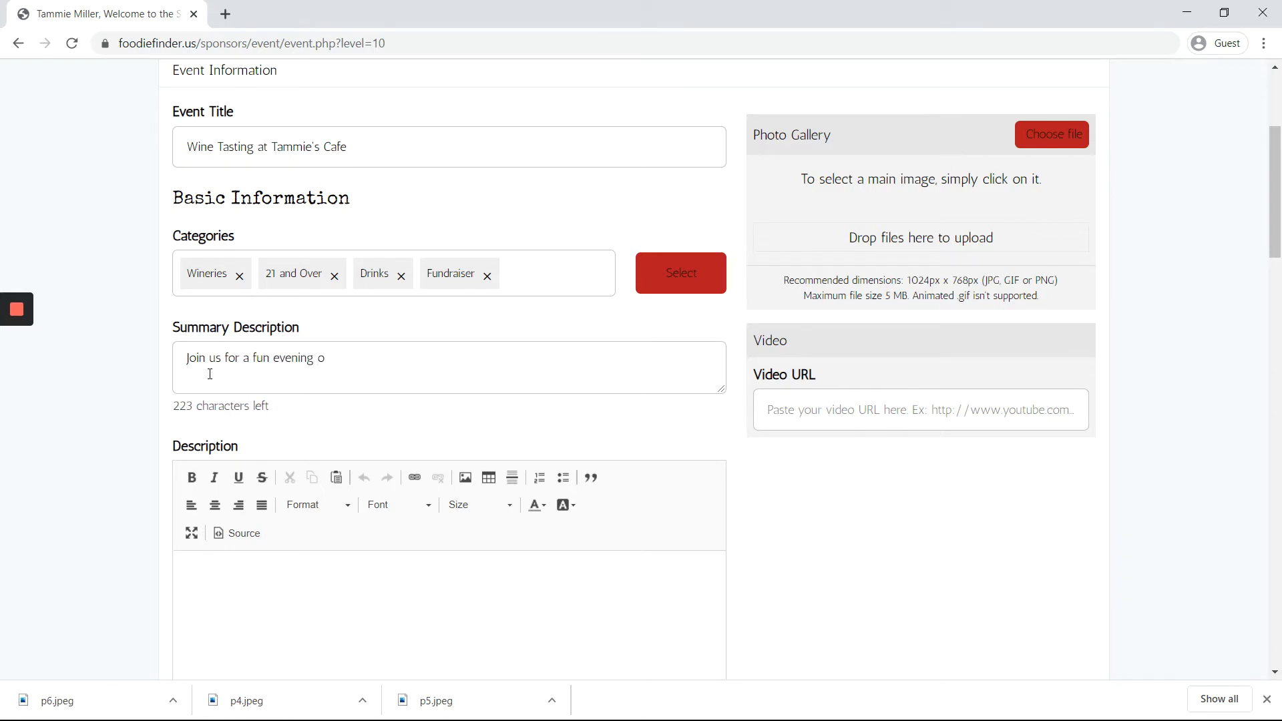
type("f wine tastie")
key("BackSpace")
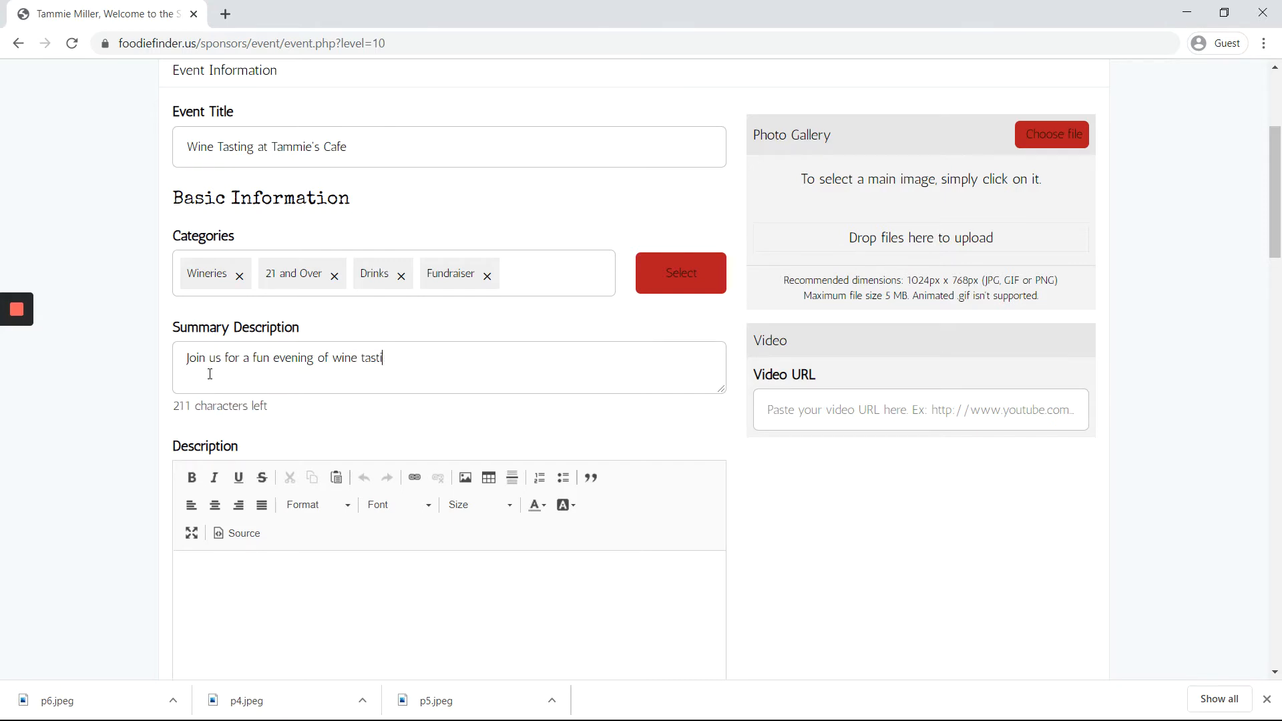
type("ing from area wineries")
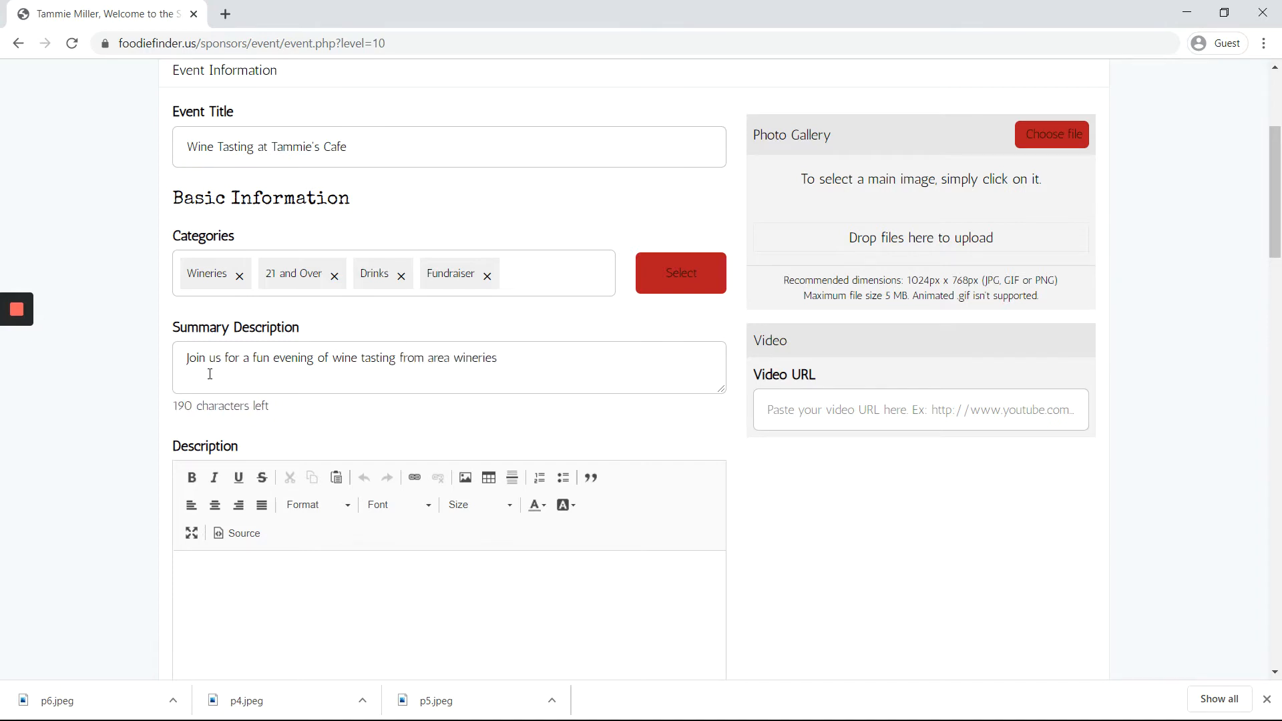
type("!")
scroll(209, 374, "down", 2)
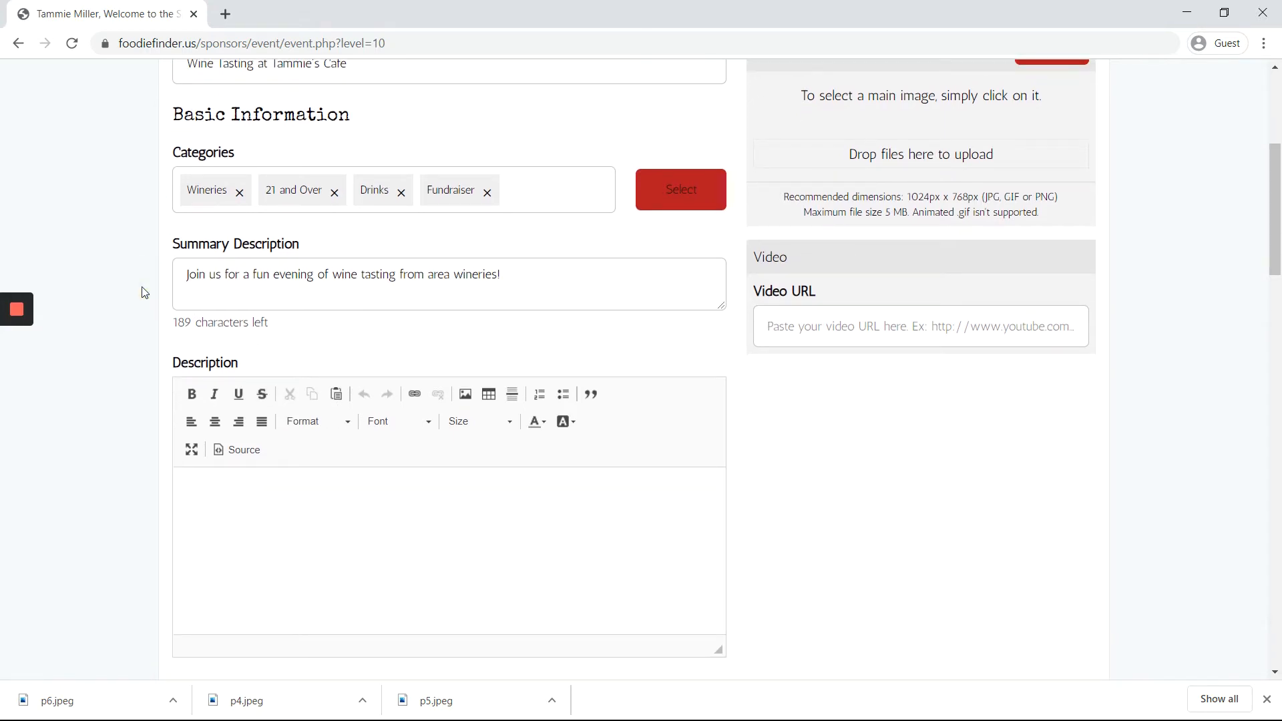
Step: Write the description 'We are going to have 5 local wineries doing tastings of their new wines'
left_click(163, 378)
scroll(136, 482, "down", 1)
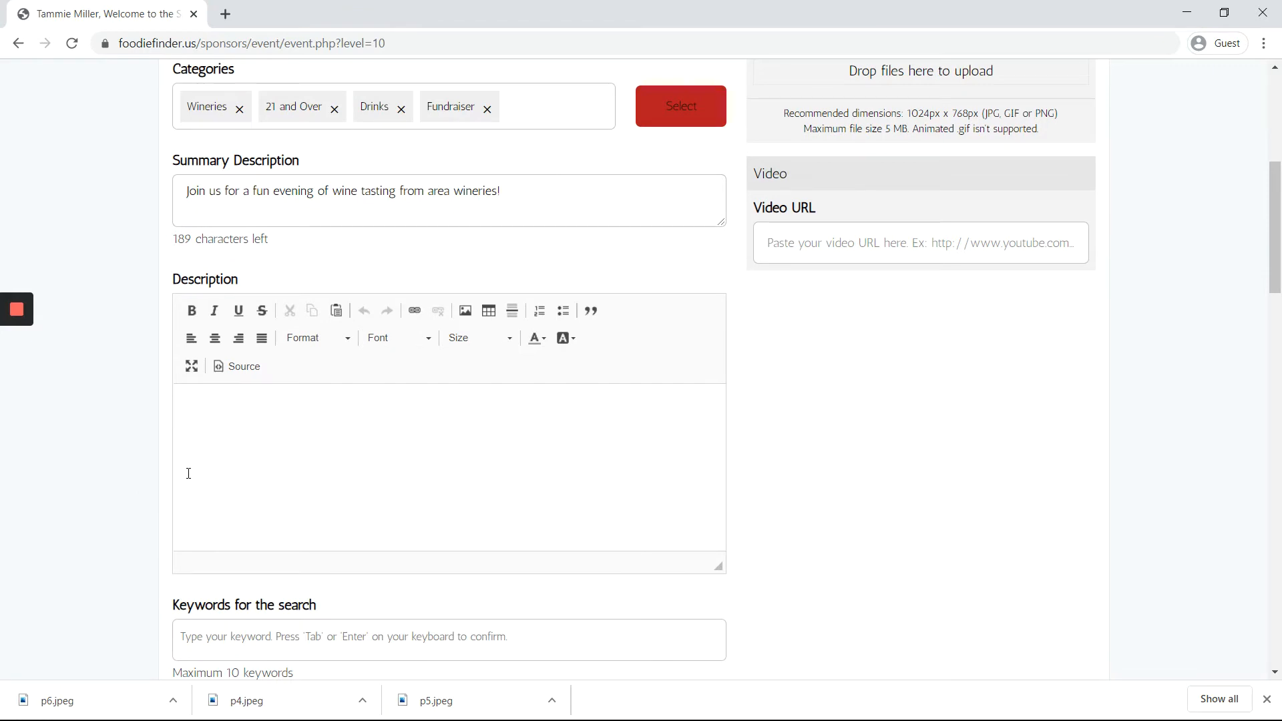
left_click(225, 418)
type("Weare")
key("BackSpace")
key("BackSpace")
type("are going to have ")
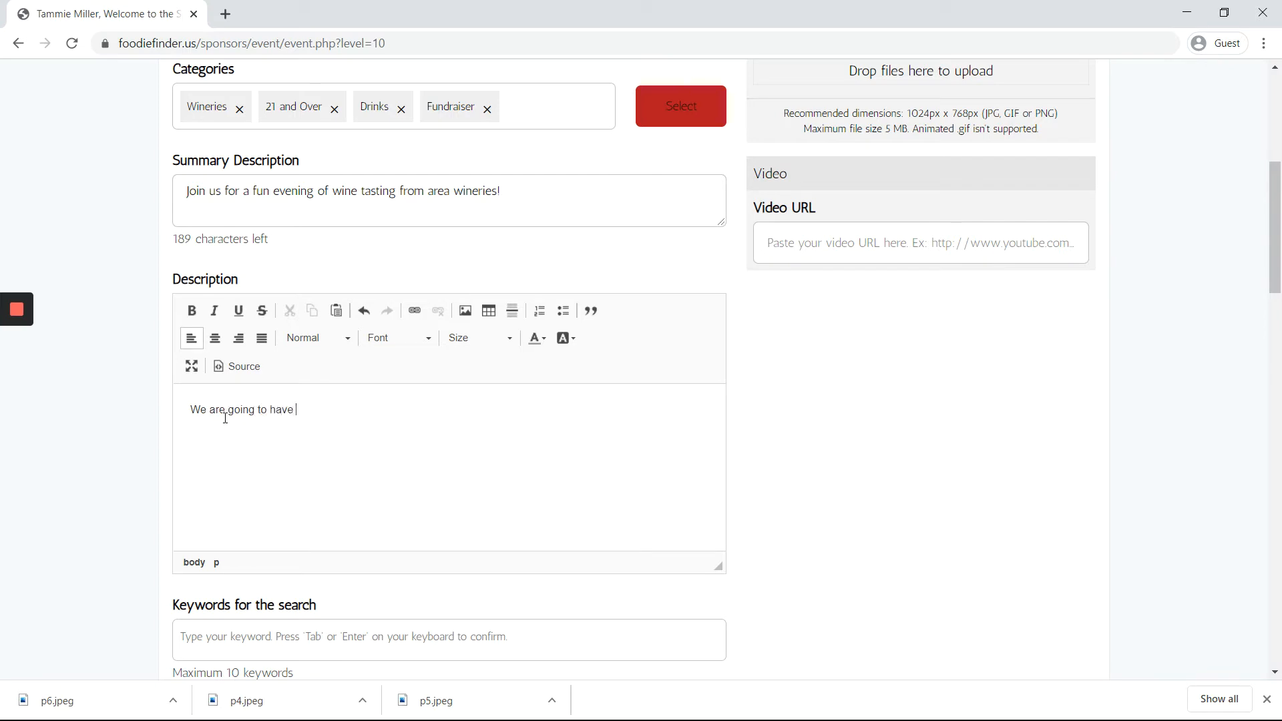
type("5 local wineries doing tas")
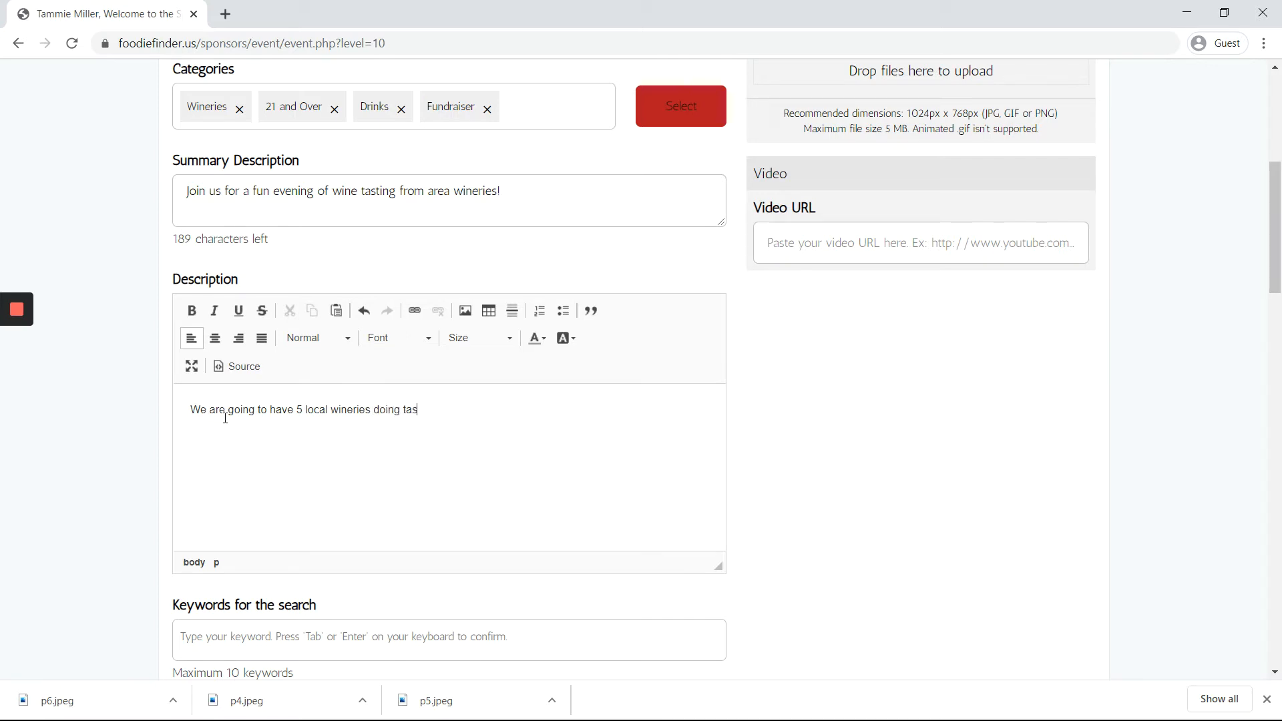
type("tings of their new wines.")
Step: Format the description sentence as bold, italic and red
triple_click(365, 406)
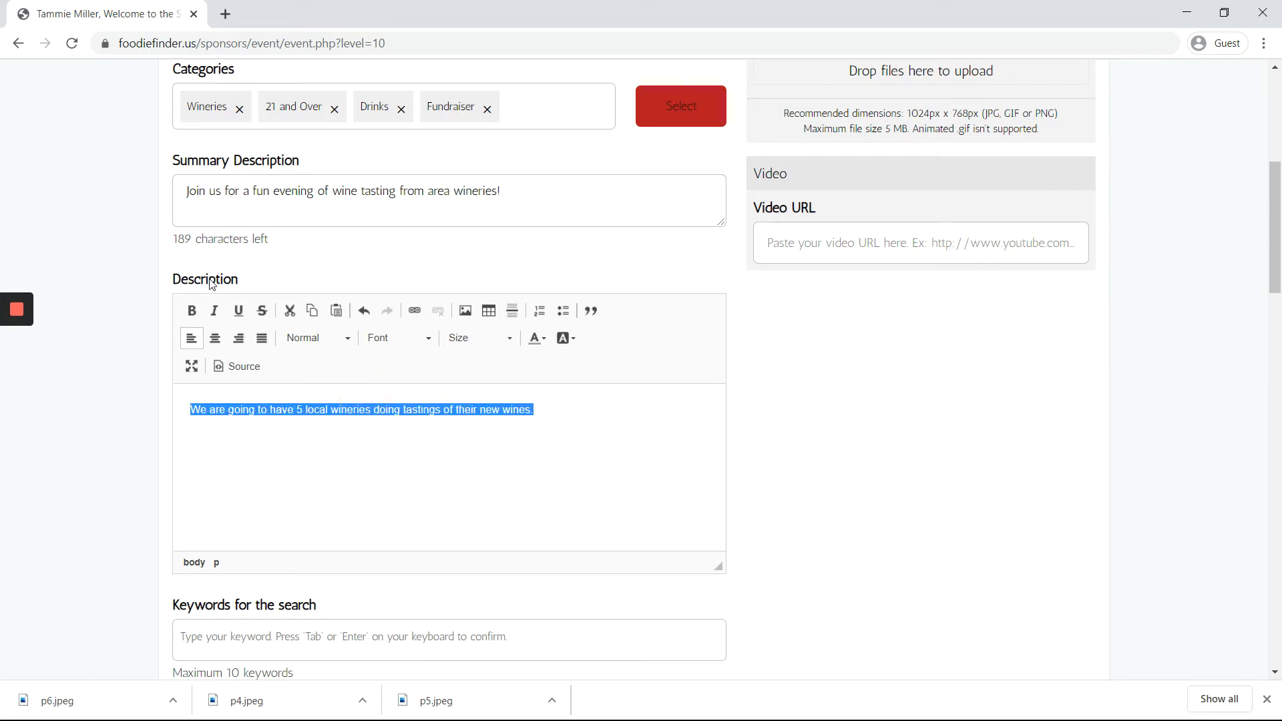
left_click(190, 311)
left_click(216, 312)
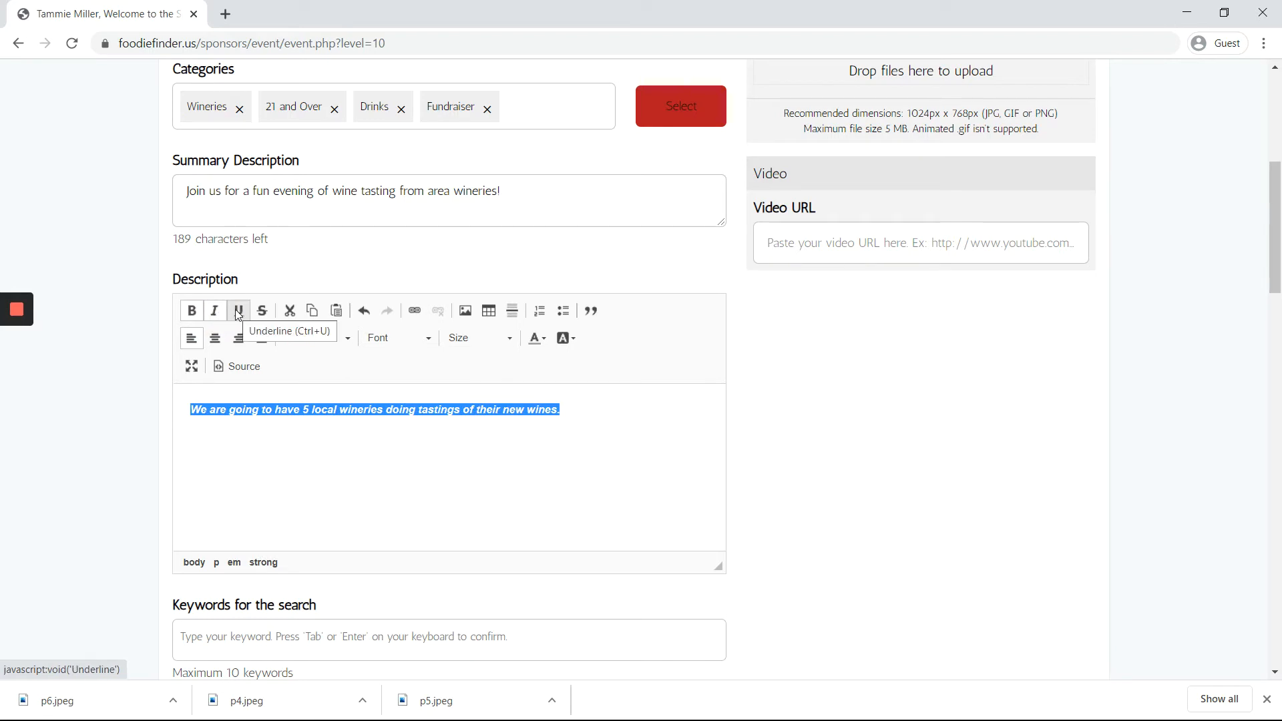
left_click(534, 339)
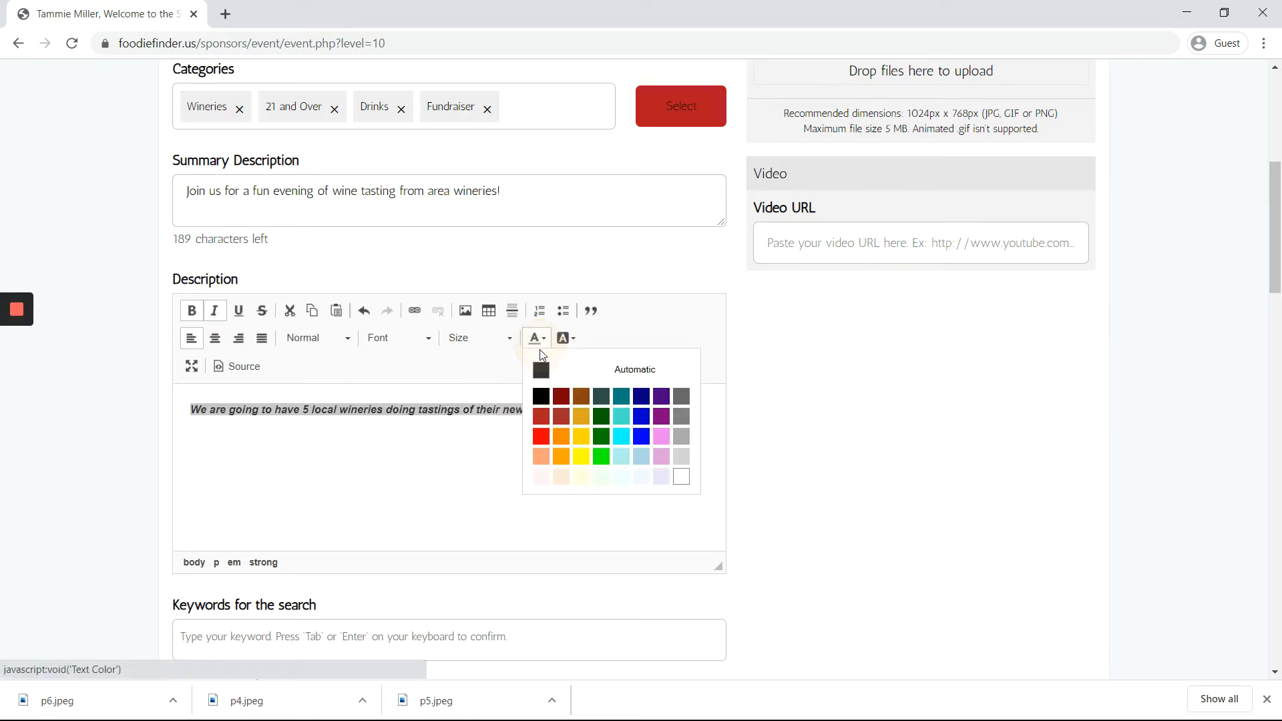
left_click(541, 437)
left_click(467, 446)
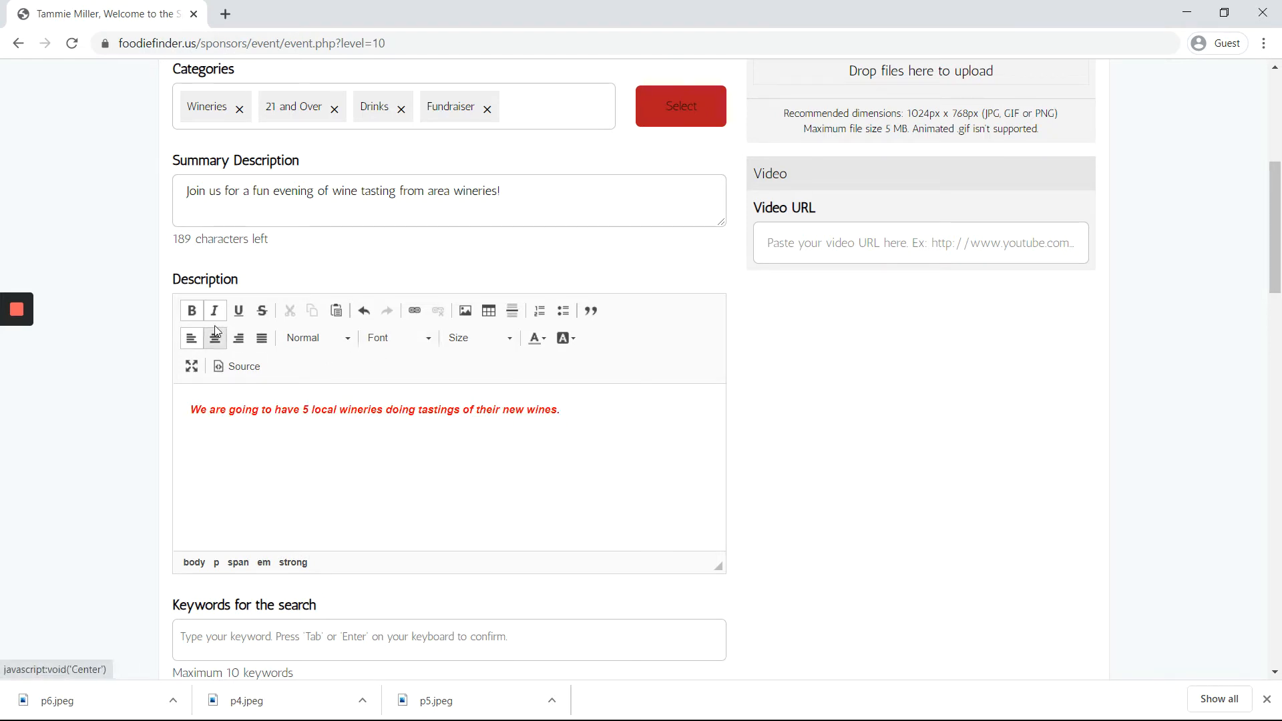
Step: Add 'wine tasting' and 'wineries' as search keywords
scroll(340, 455, "down", 3)
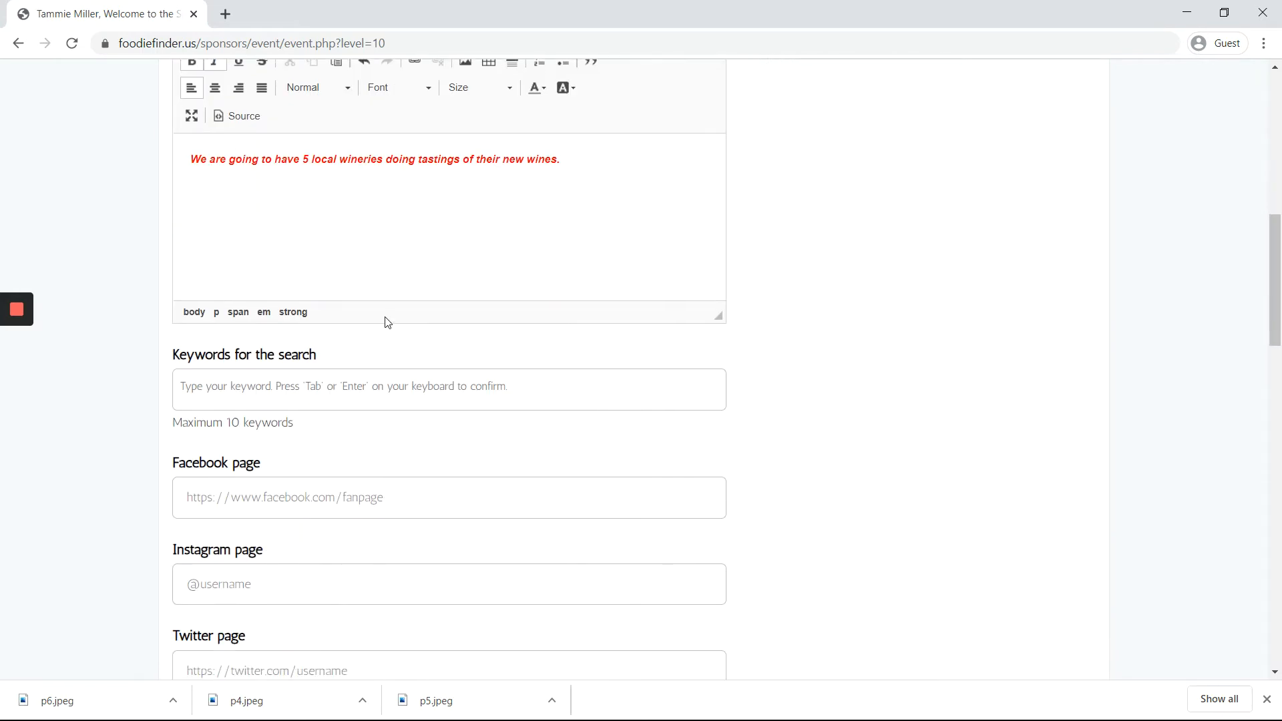
left_click(272, 388)
type("wine tasting")
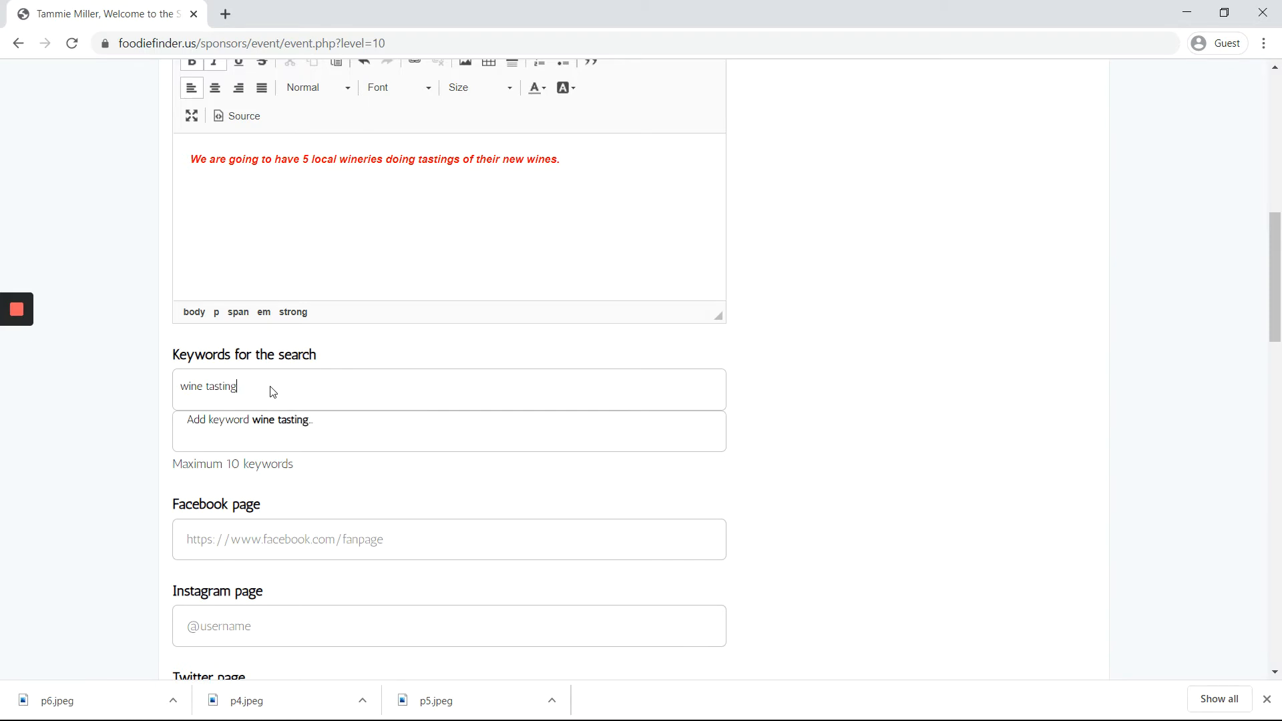
key("Return")
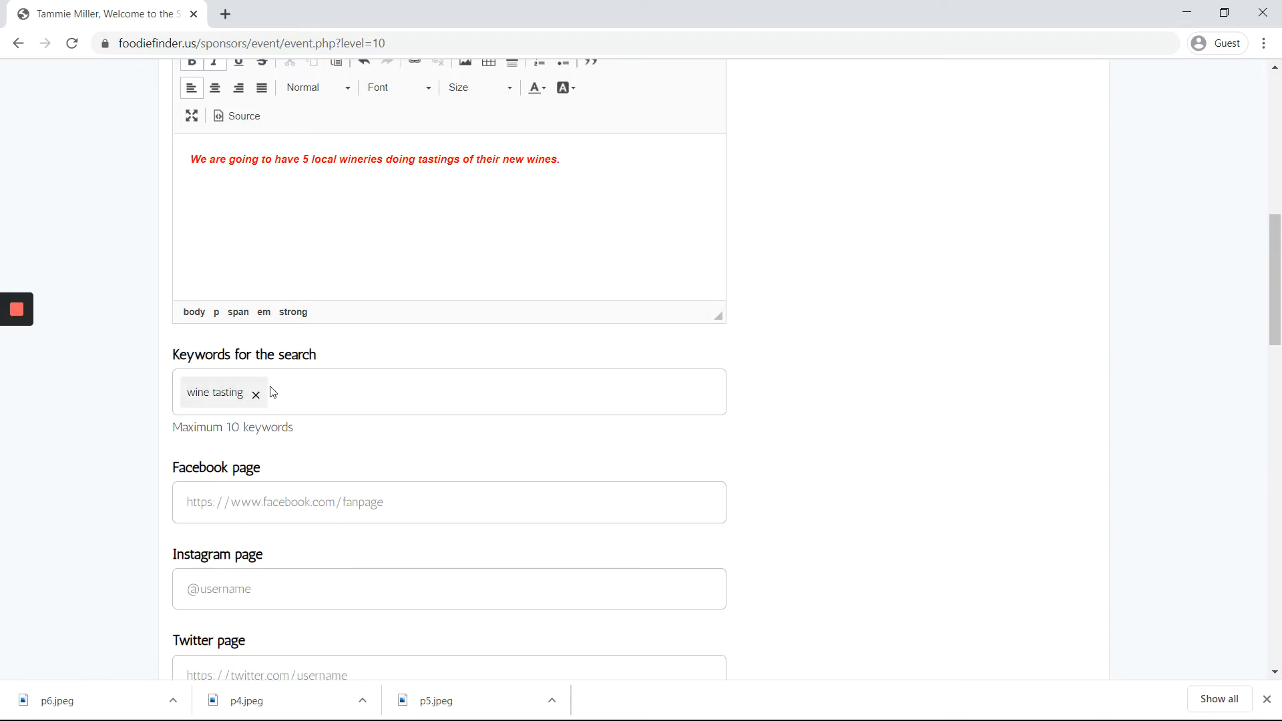
type("wineries")
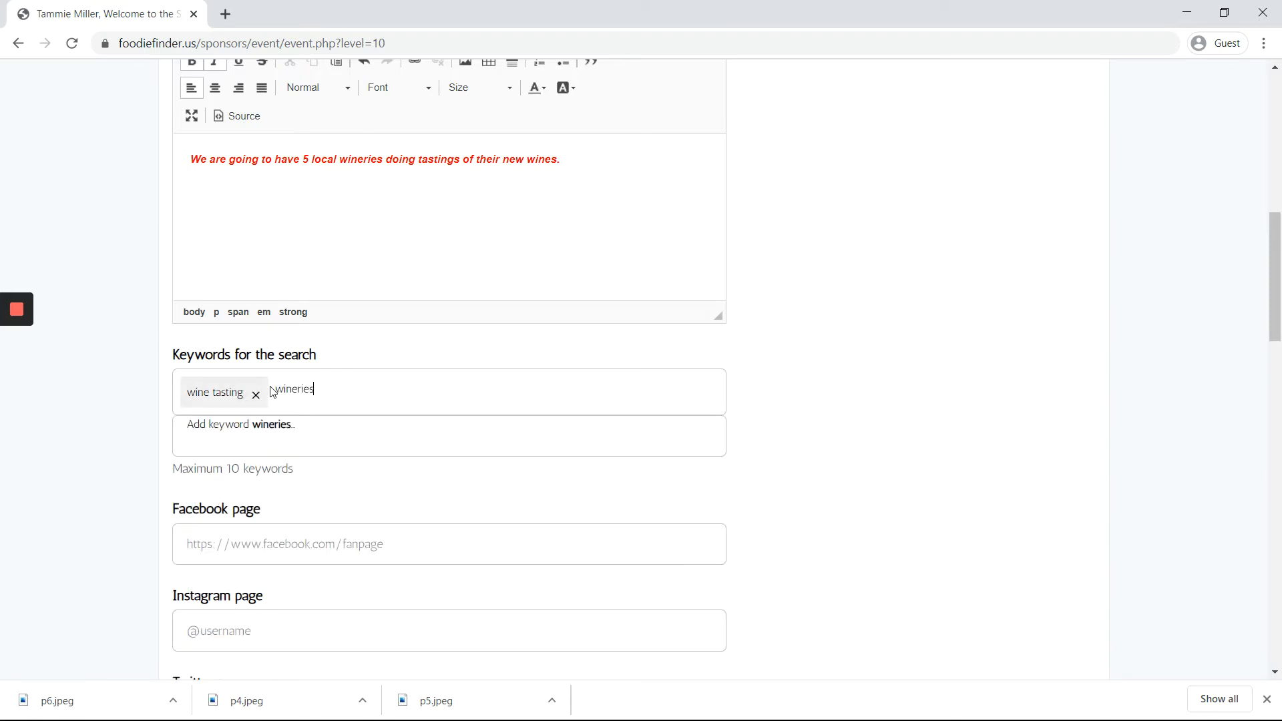
key("Return")
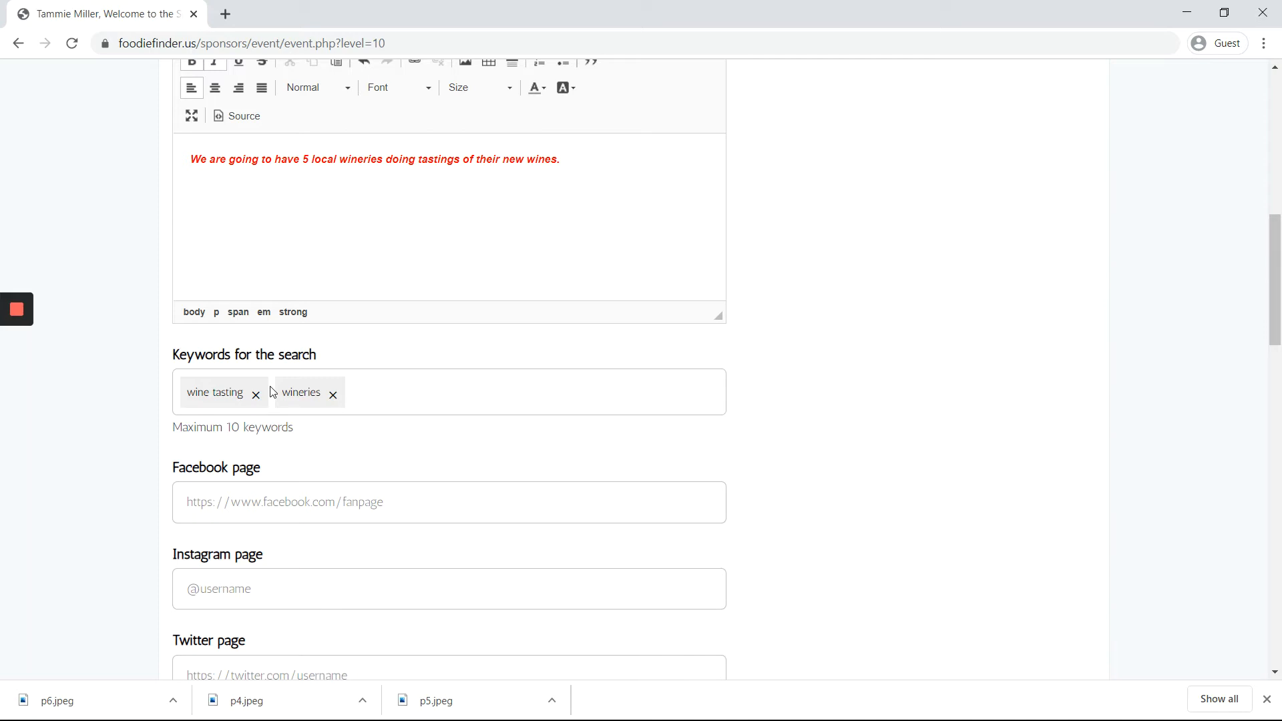
Step: Abandon the unfinished third keyword 'Tammie's Cafe Wine tas' and continue down the form
type("Tammie's ")
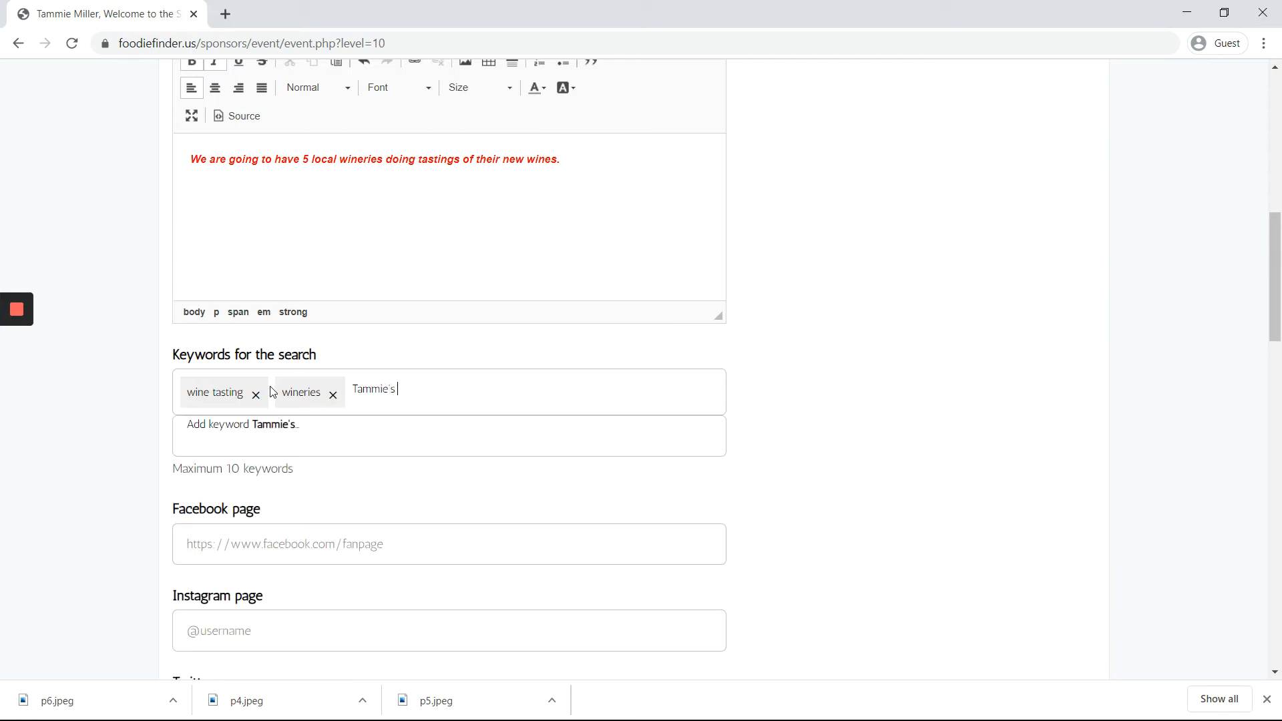
type("Cafe Wine tasting")
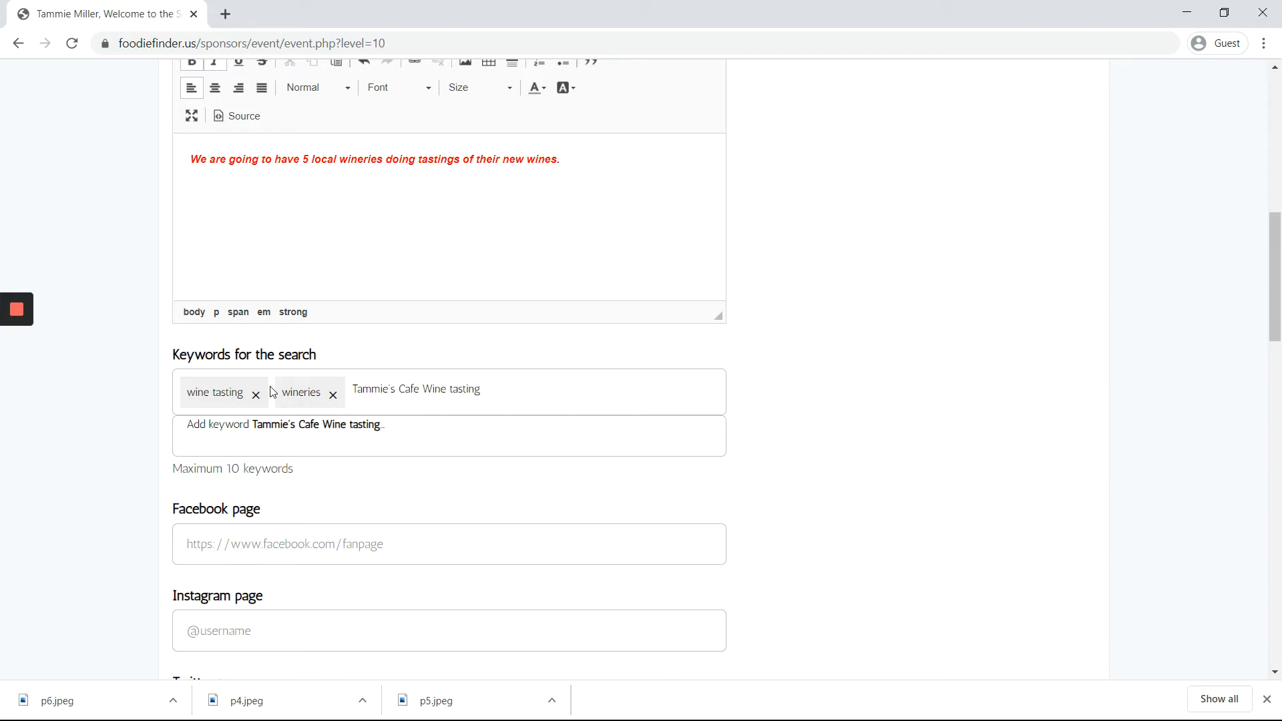
left_click(578, 482)
left_click(266, 442)
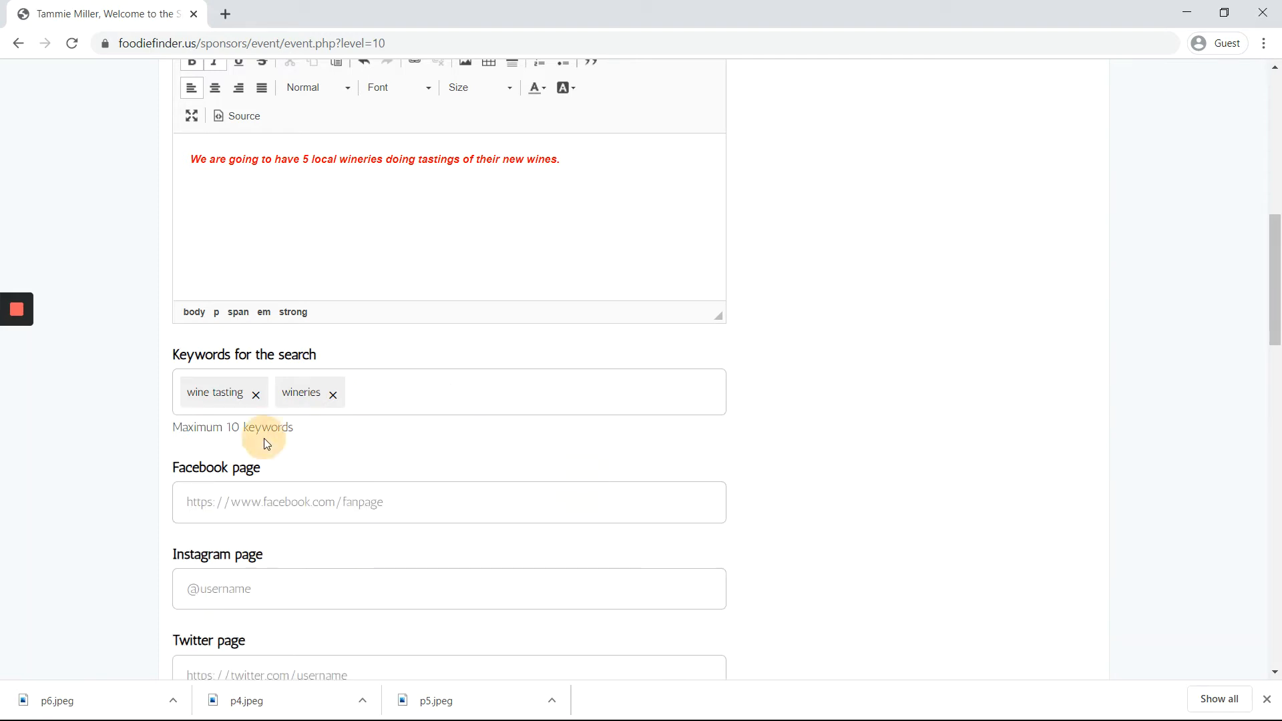
scroll(265, 441, "down", 1)
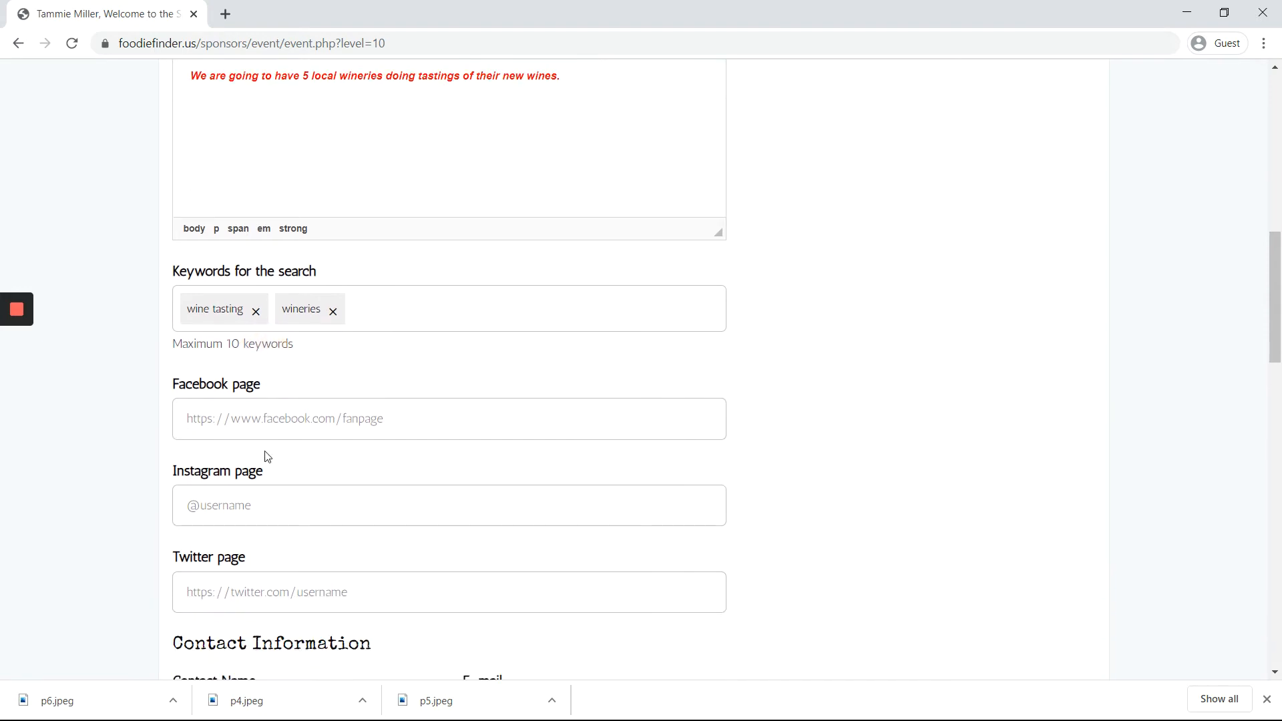
left_click(156, 420)
left_click(147, 490)
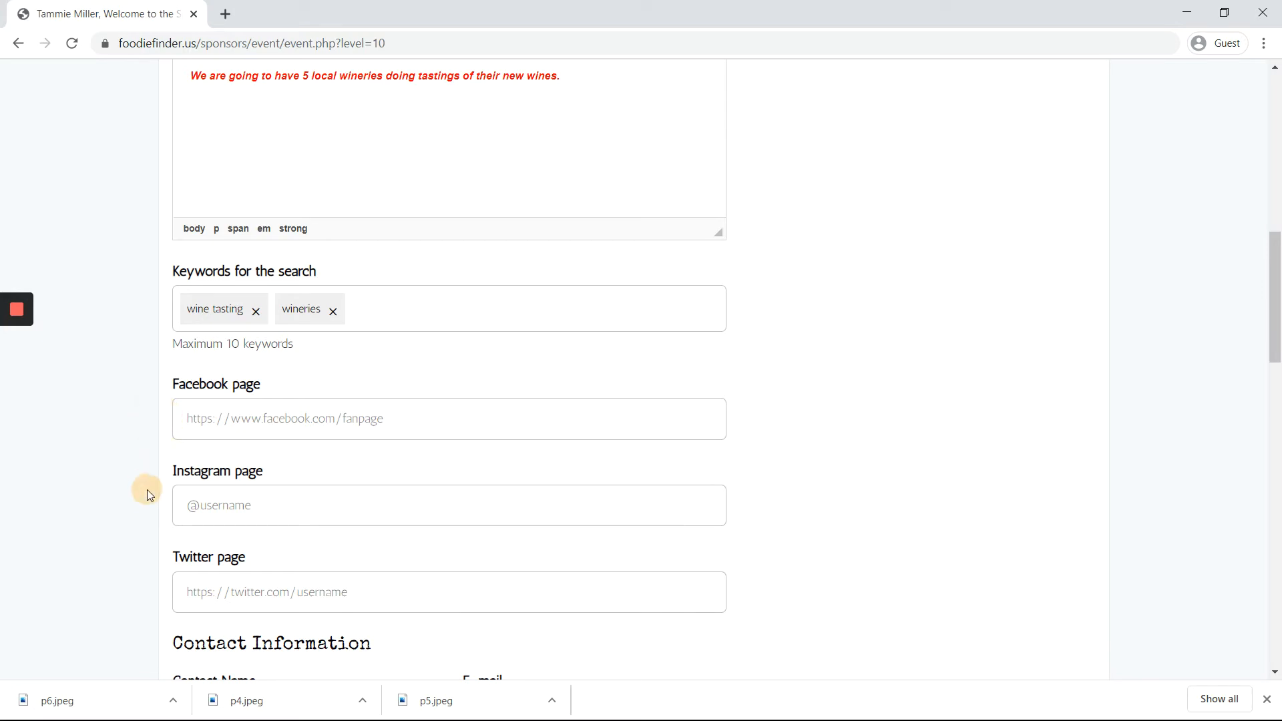
left_click(165, 576)
scroll(167, 576, "down", 1)
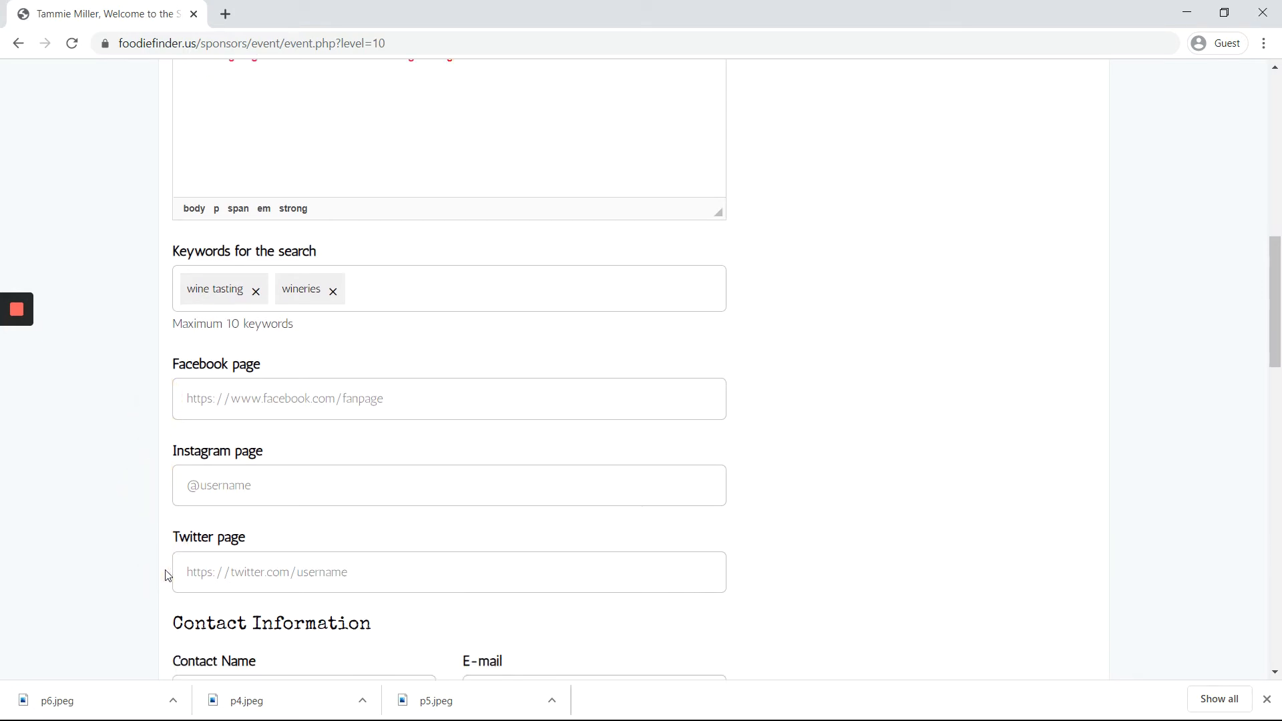
scroll(167, 576, "down", 5)
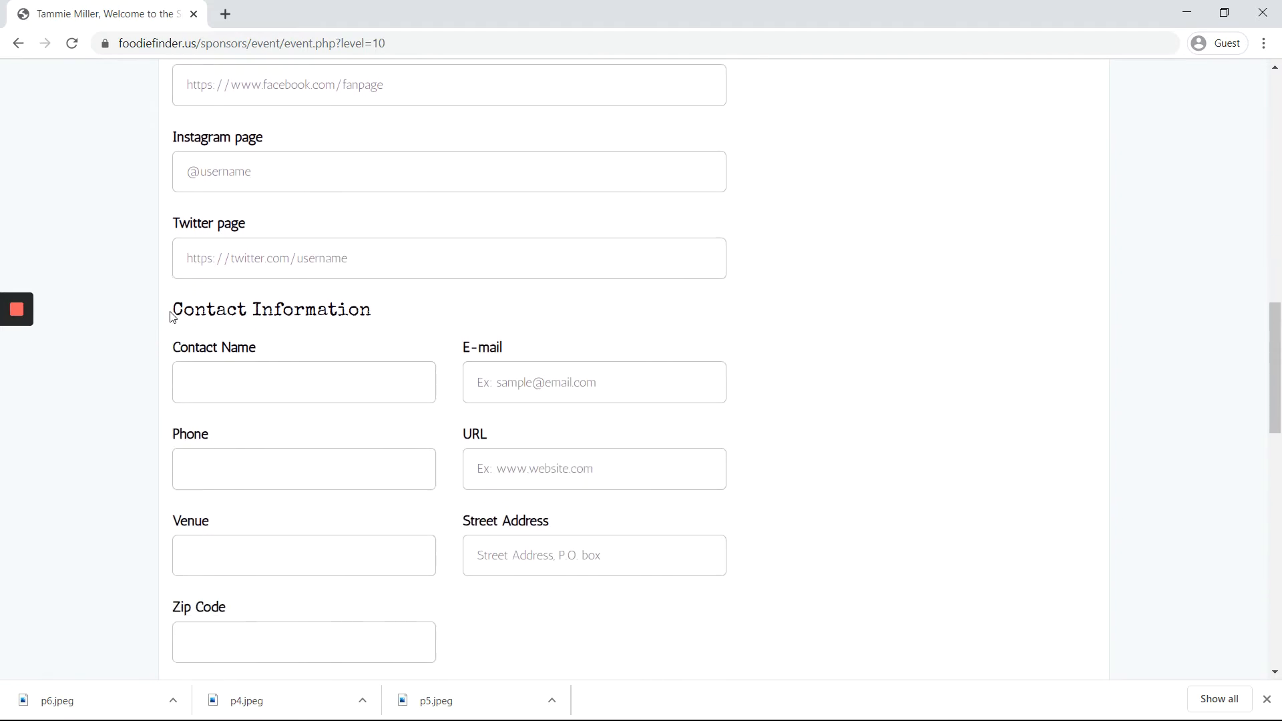
Step: Fill in the contact's name and e-mail address in Contact Information
left_click(171, 312)
left_click(209, 394)
type("Tammie")
key("Tab")
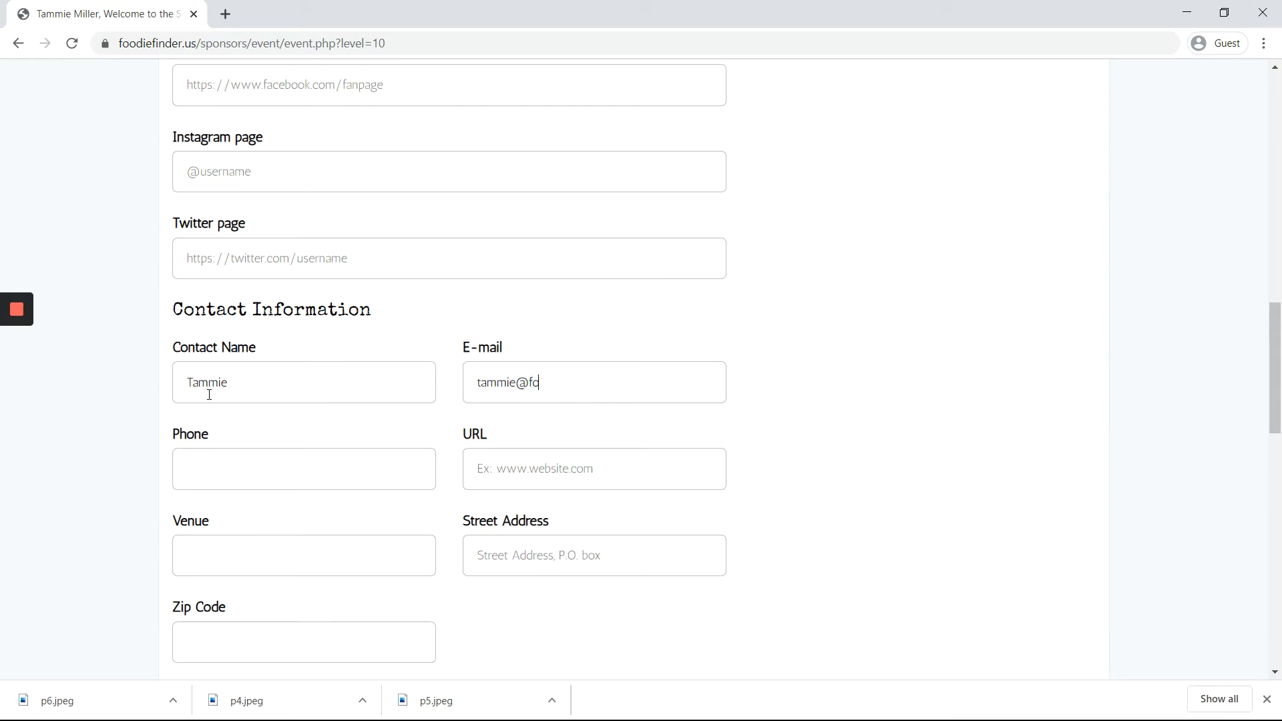
key("Tab")
left_click(583, 466)
Step: Set the venue name to 'Tammie's Cafe'
scroll(578, 475, "down", 1)
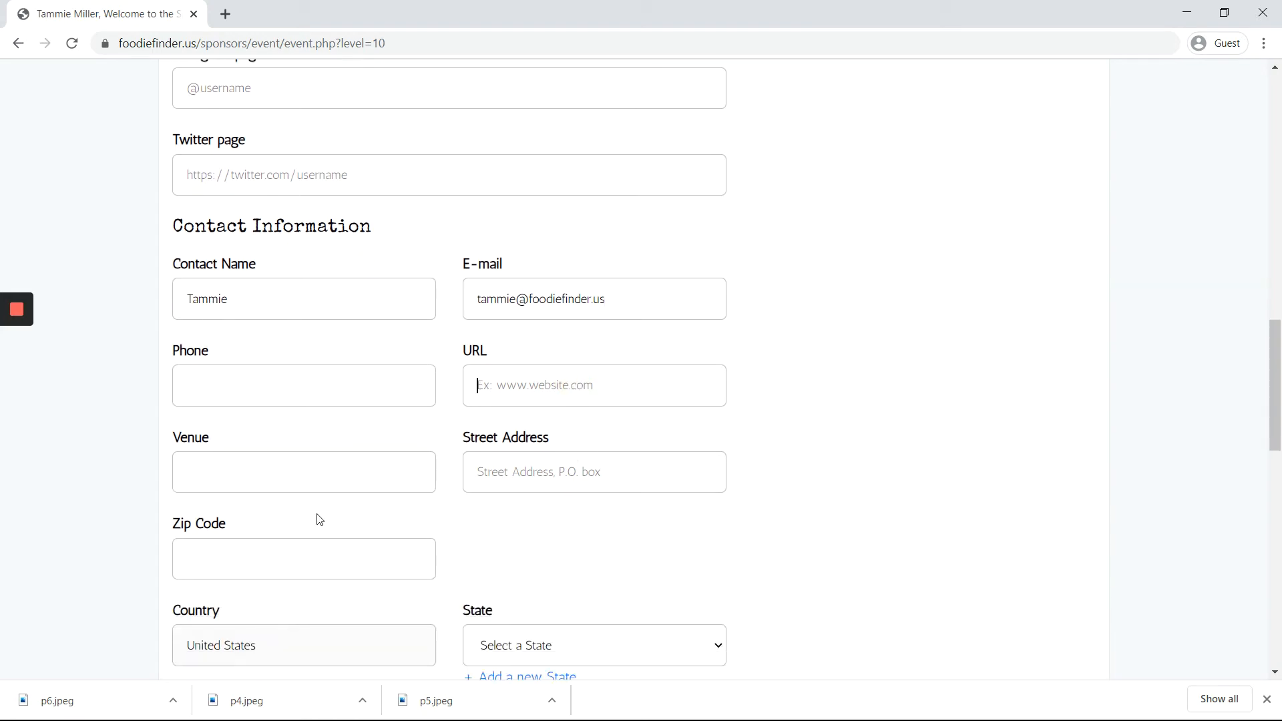
left_click(299, 489)
type("Tammie's Cafe")
key("Tab")
scroll(429, 438, "down", 1)
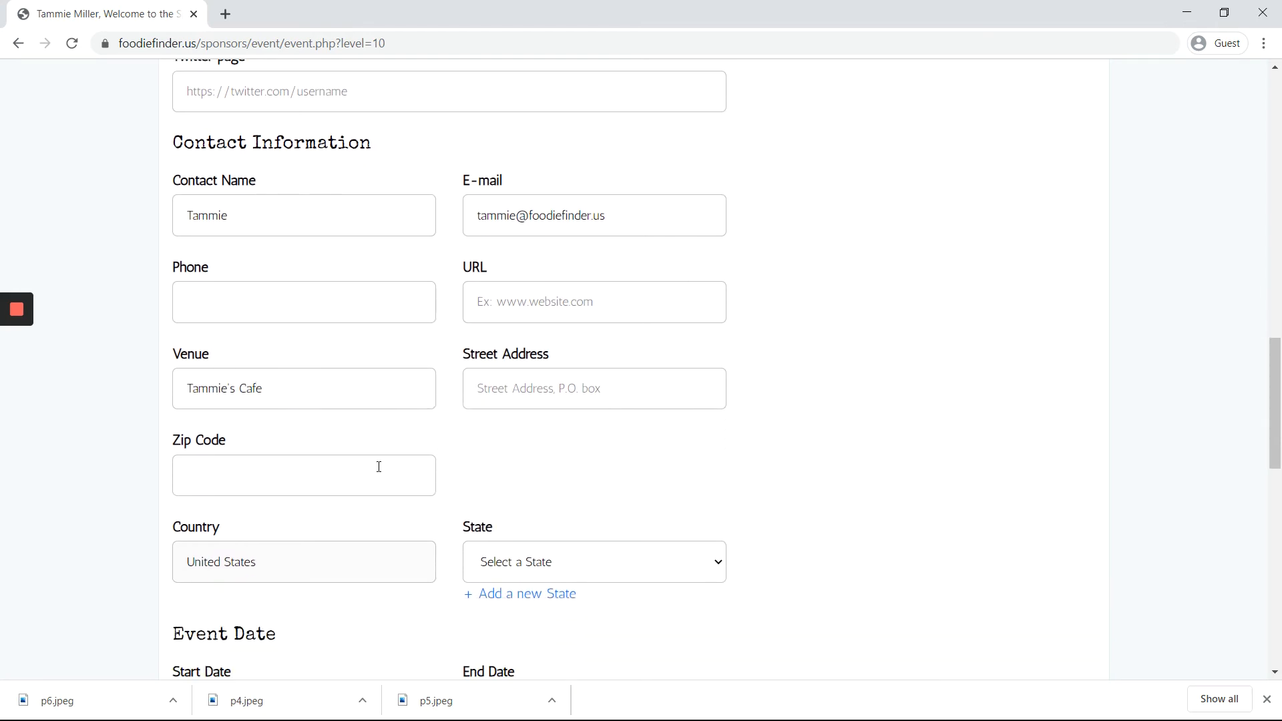
scroll(313, 480, "down", 2)
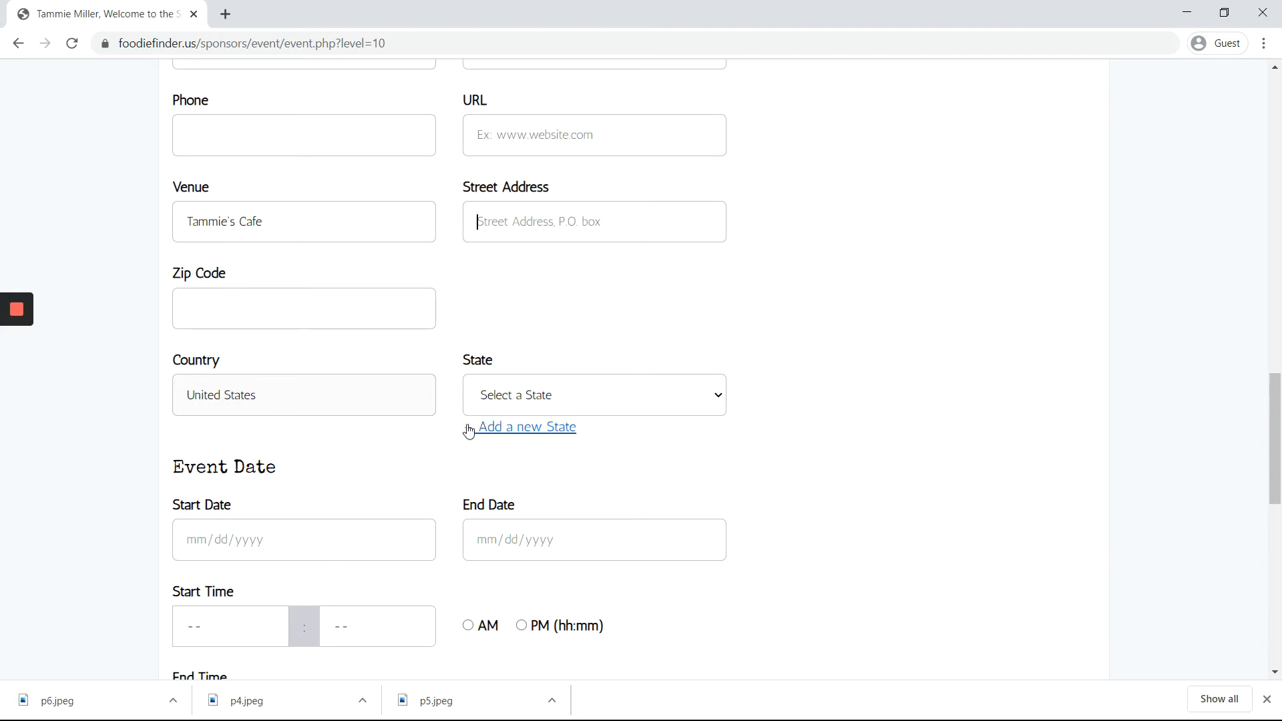
scroll(291, 445, "down", 1)
Step: Set both the start and end date to June 27, 2020
left_click(220, 458)
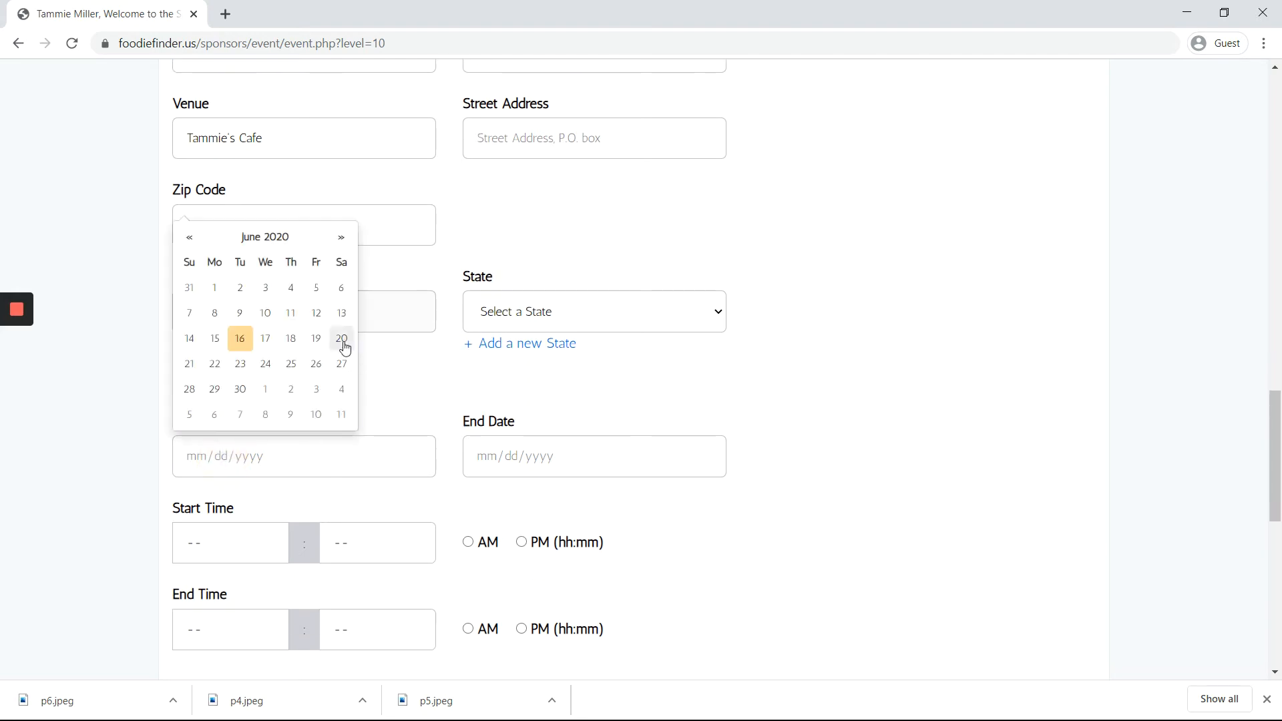
left_click(341, 369)
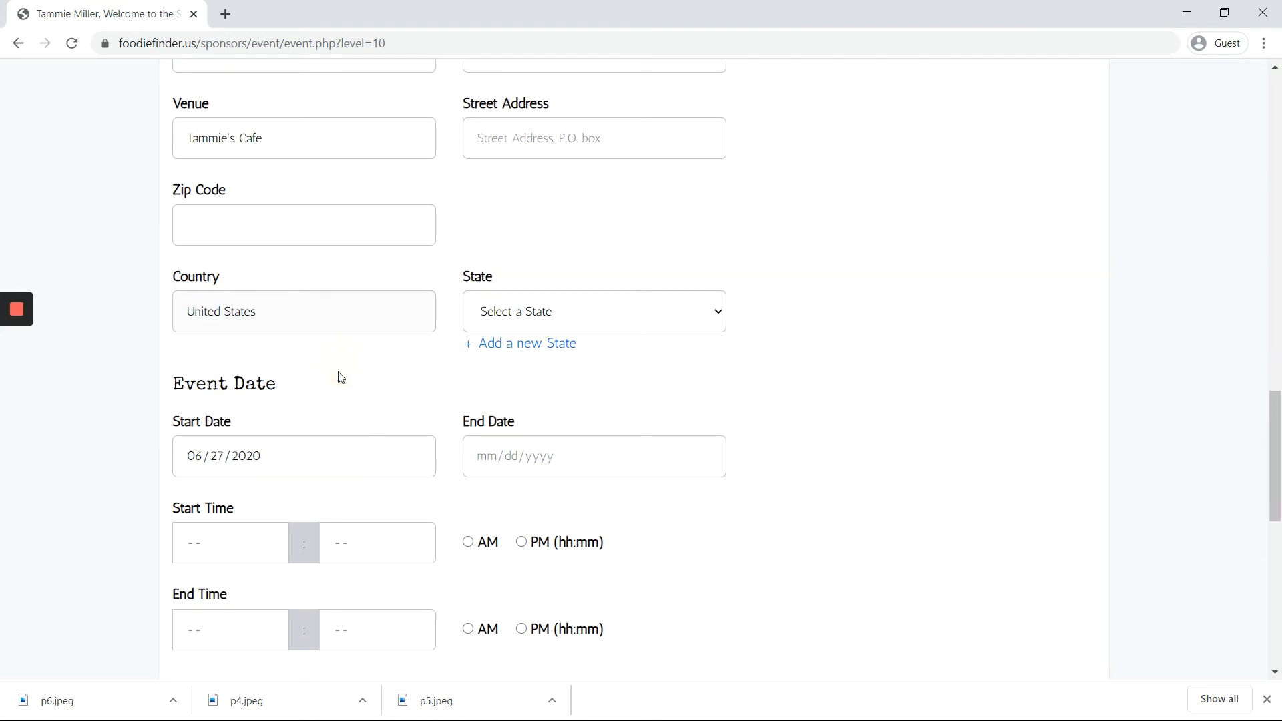
left_click(548, 454)
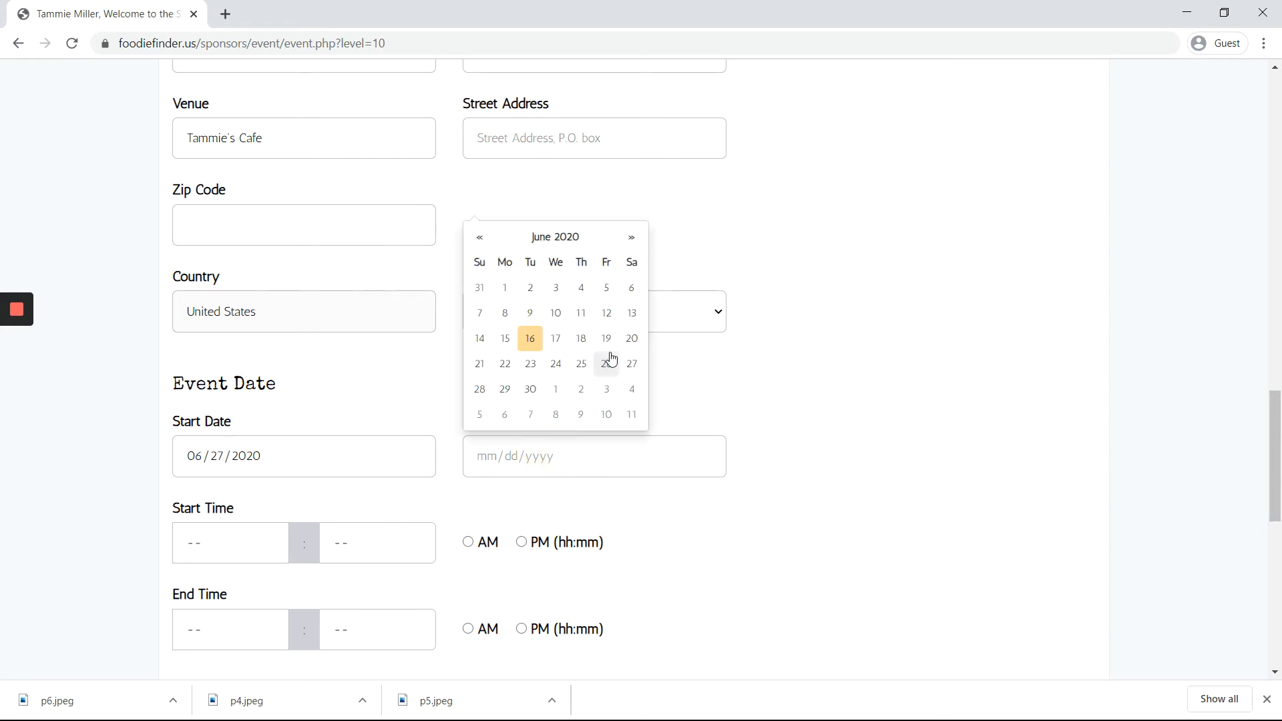
left_click(631, 363)
scroll(267, 447, "down", 3)
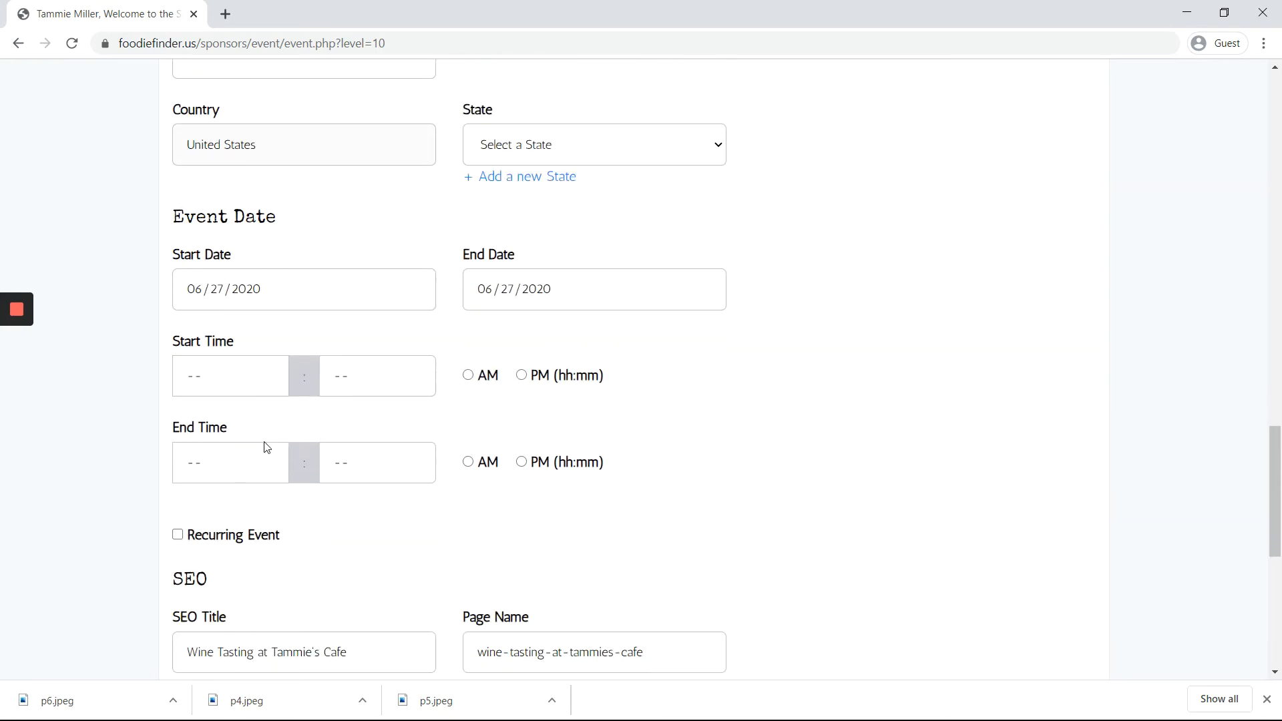
Step: Set the start time to 07:30 PM
left_click(235, 388)
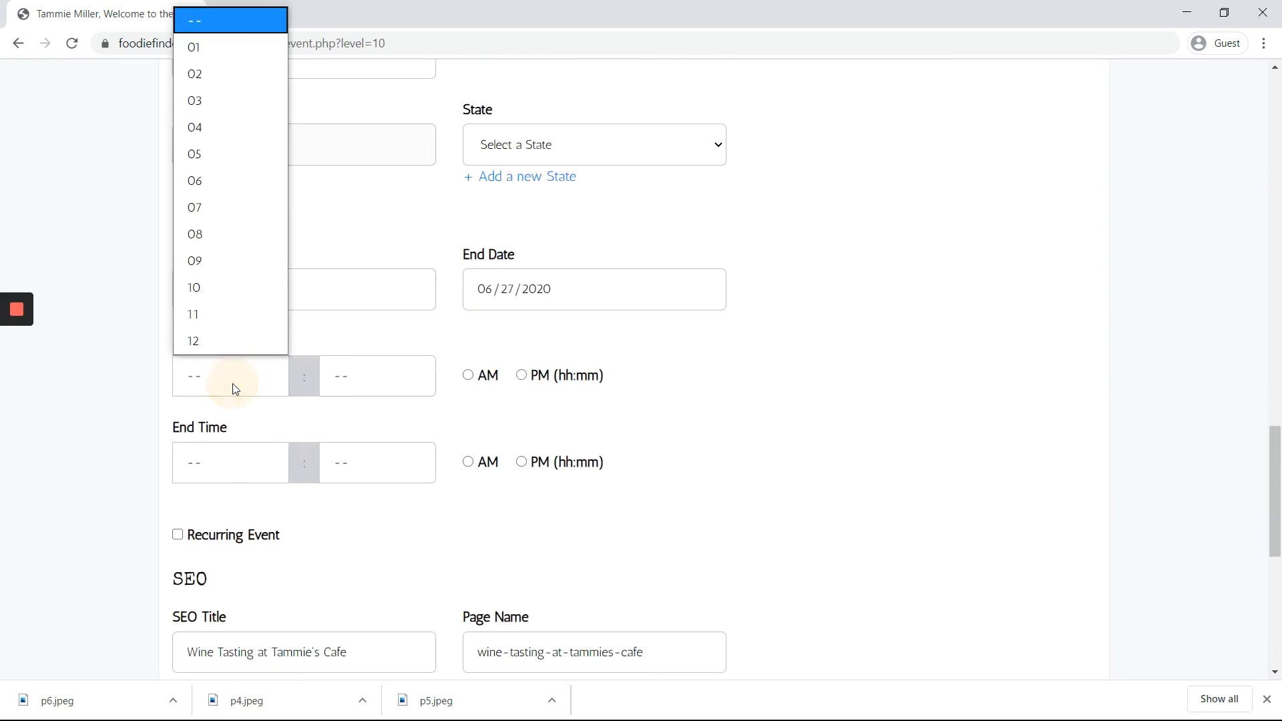
left_click(230, 207)
left_click(338, 389)
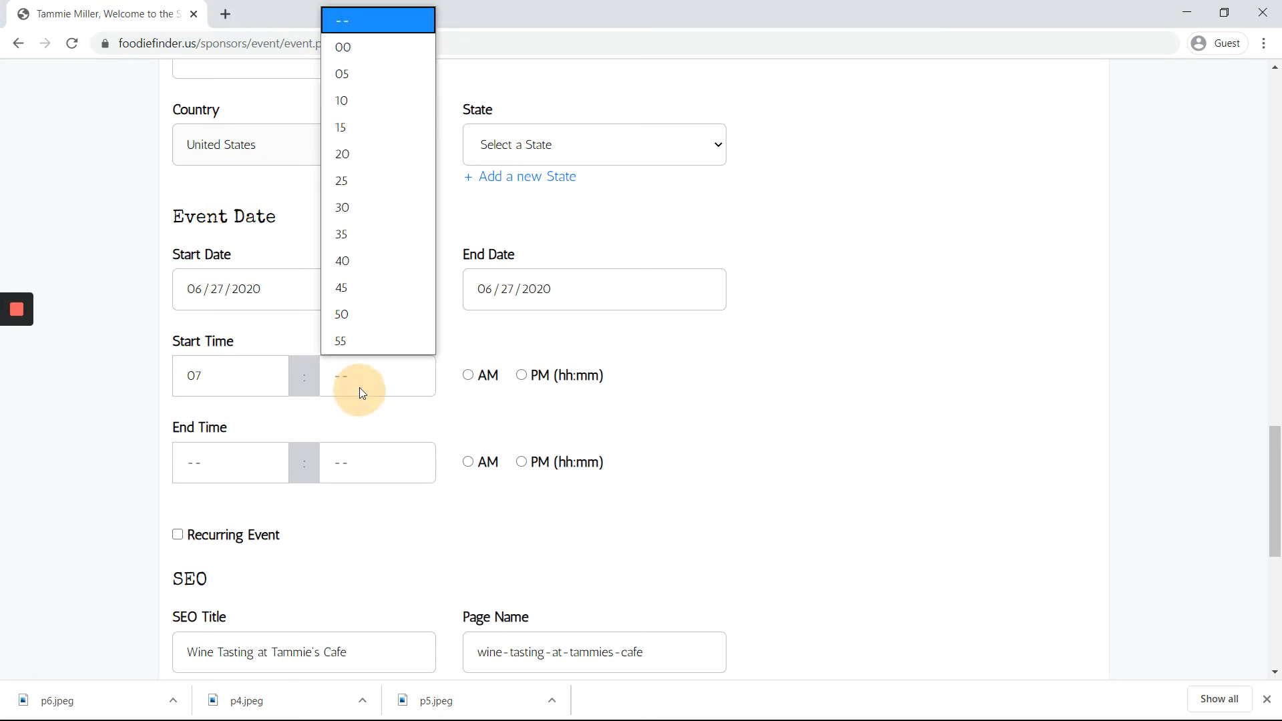
left_click(371, 206)
left_click(524, 376)
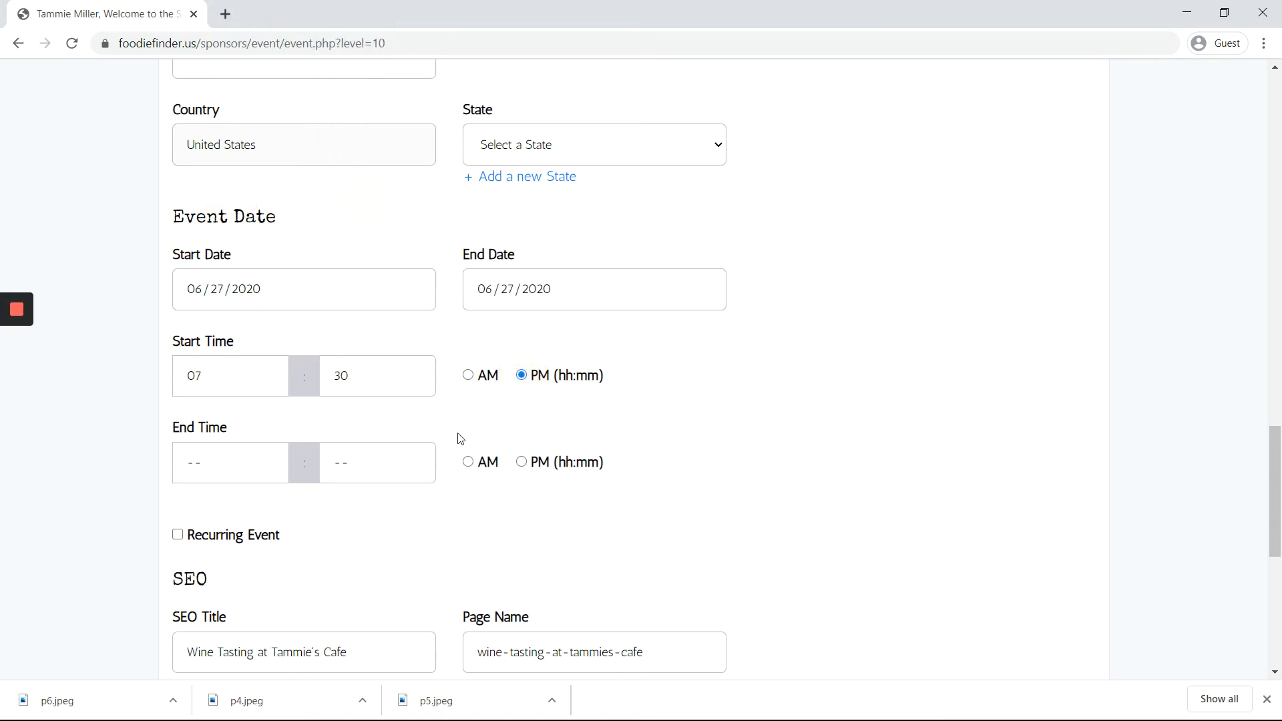
Step: Set the end time to 10:30 PM
scroll(238, 372, "down", 1)
left_click(235, 374)
left_click(237, 288)
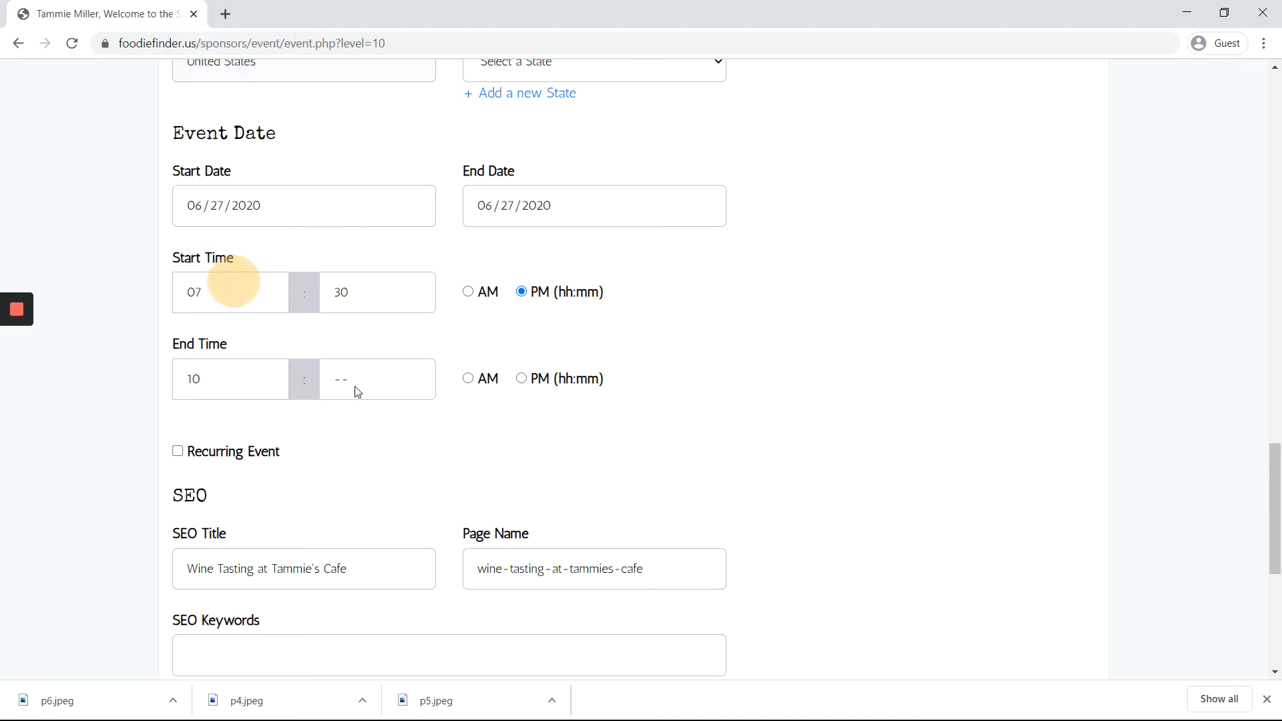
left_click(367, 380)
left_click(393, 212)
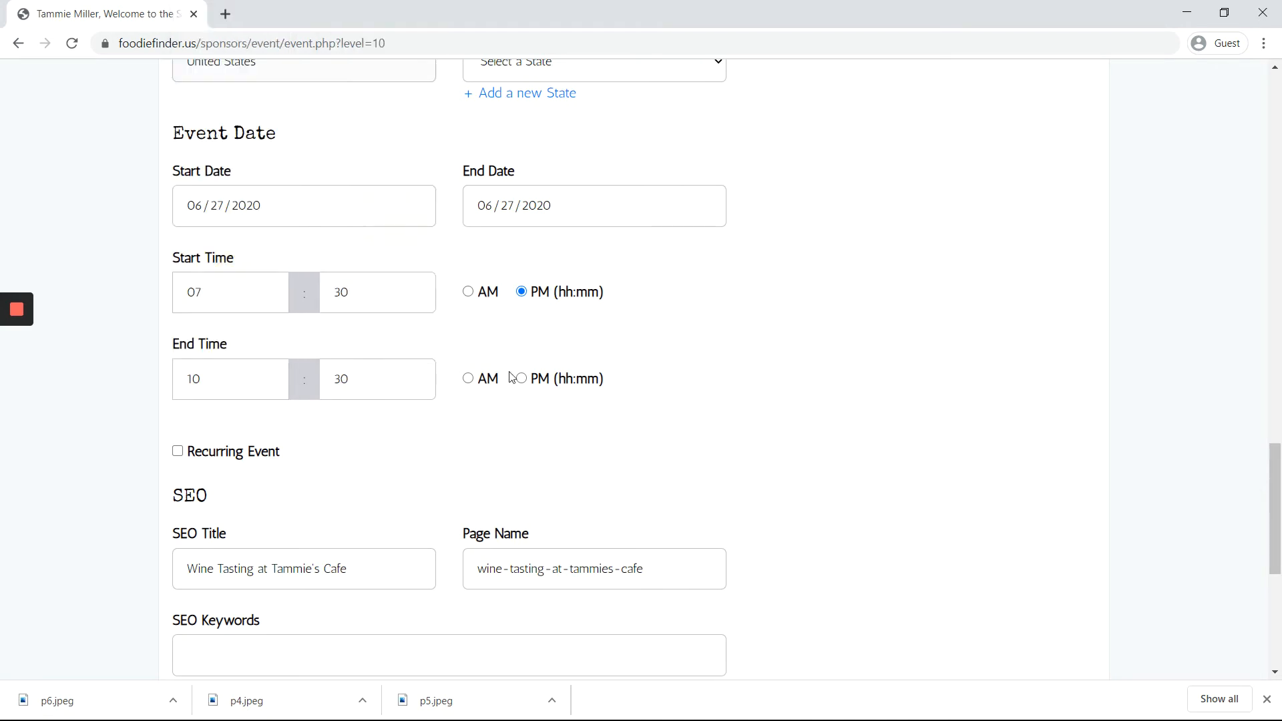
left_click(522, 378)
Step: Uncheck Recurring Event so the tasting happens once, on 06/27/2020
left_click(179, 456)
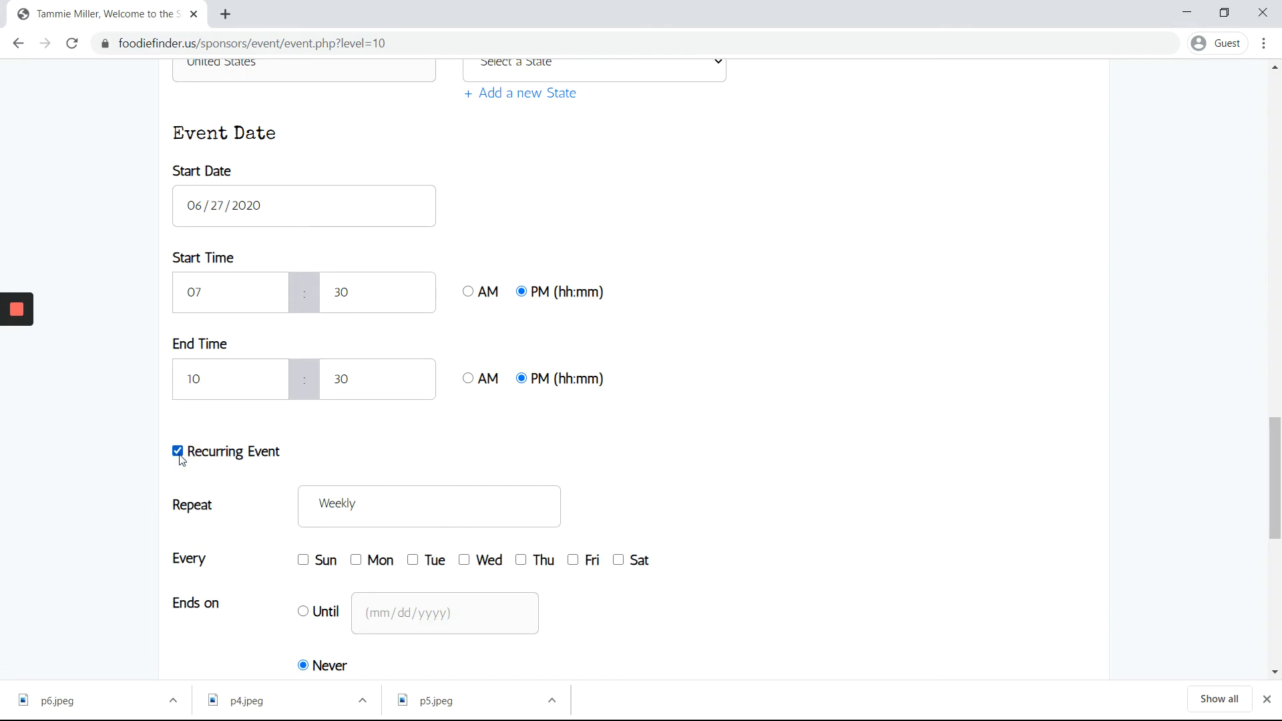
left_click(178, 451)
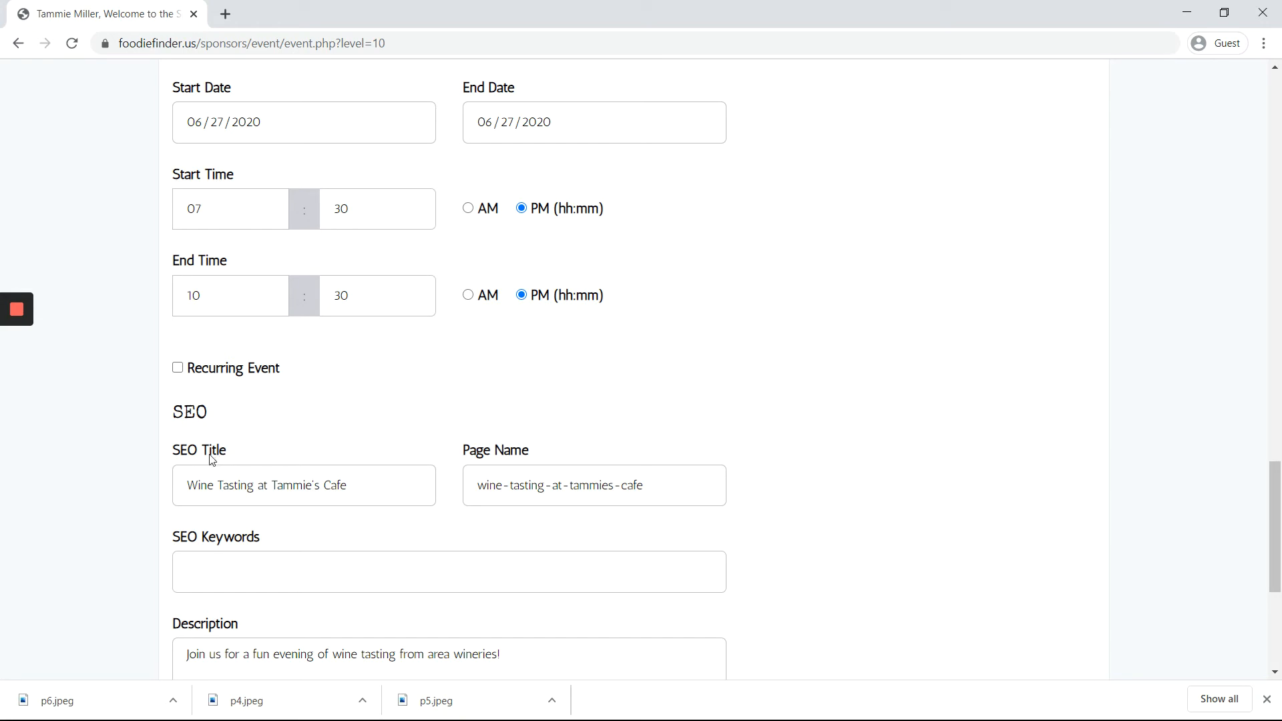
left_click(441, 451)
scroll(229, 532, "down", 2)
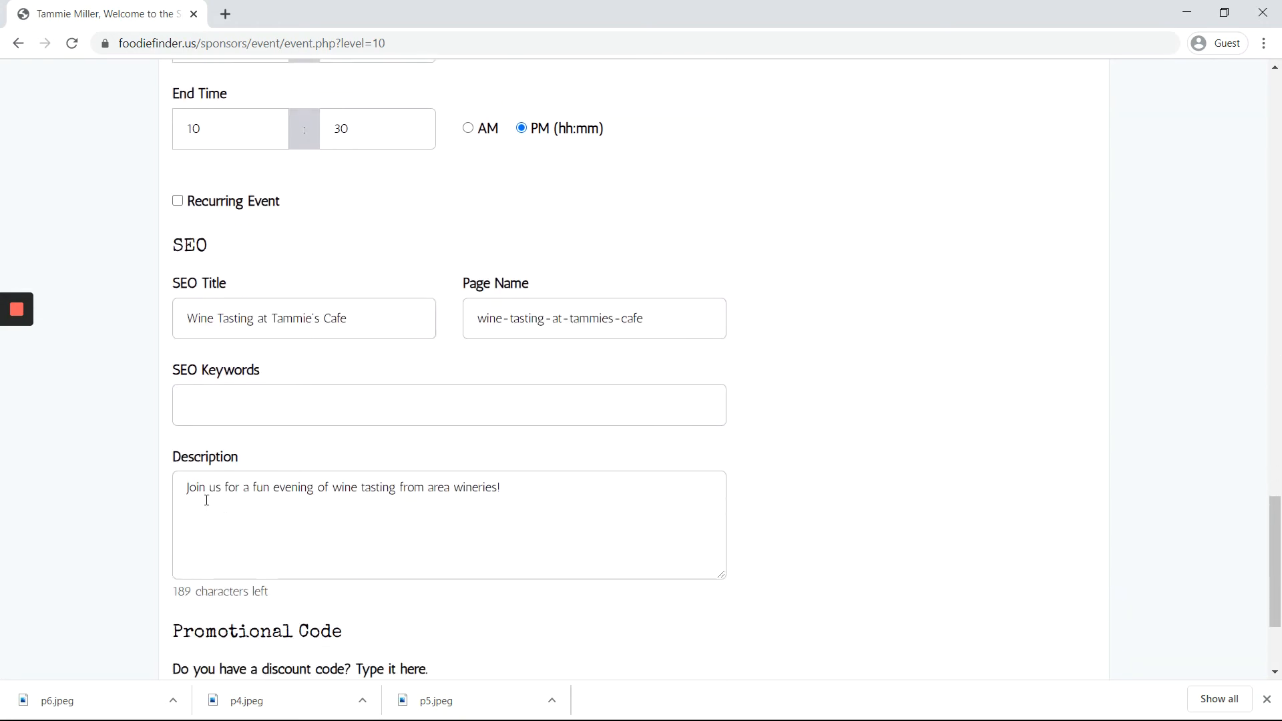
left_click(177, 381)
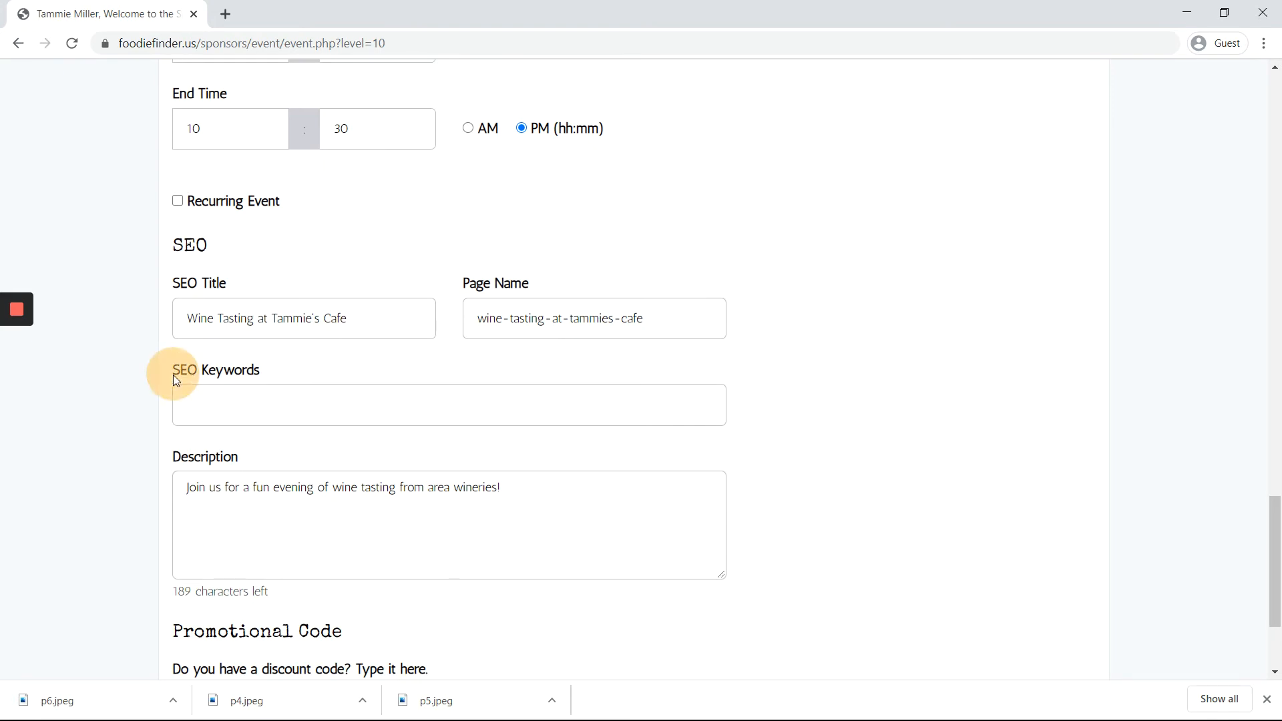
left_click(164, 460)
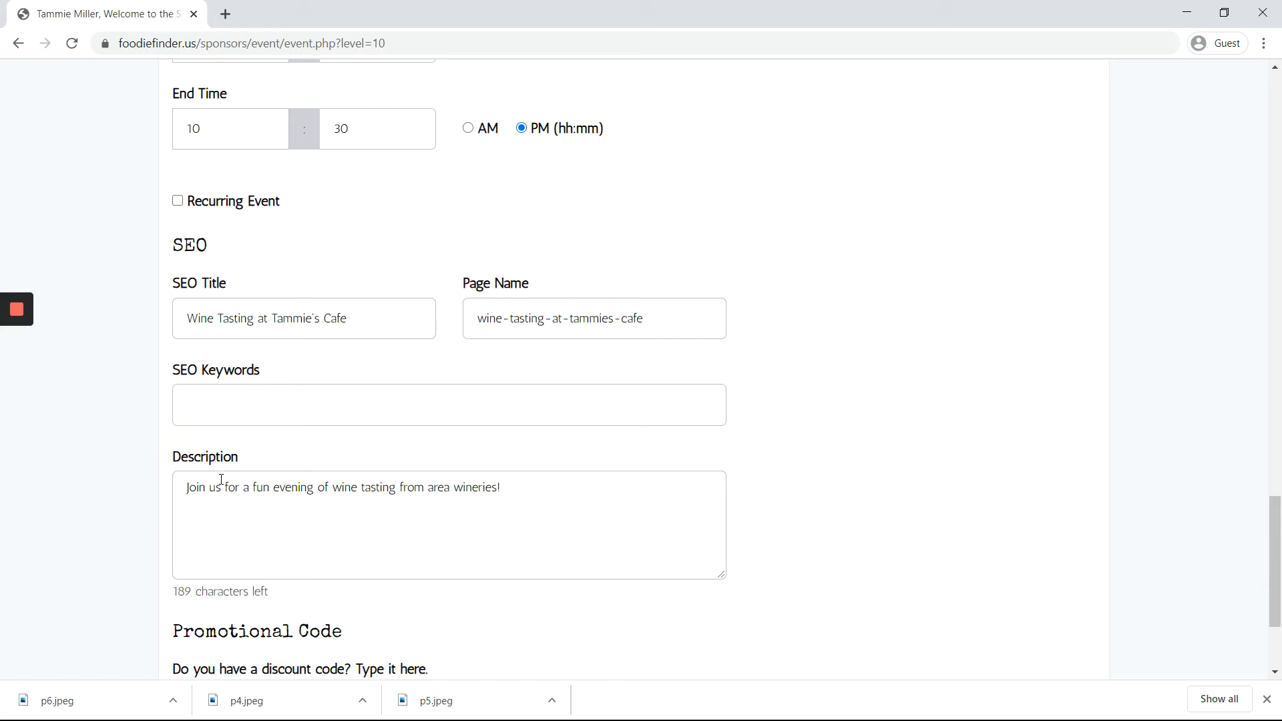
scroll(427, 500, "up", 12)
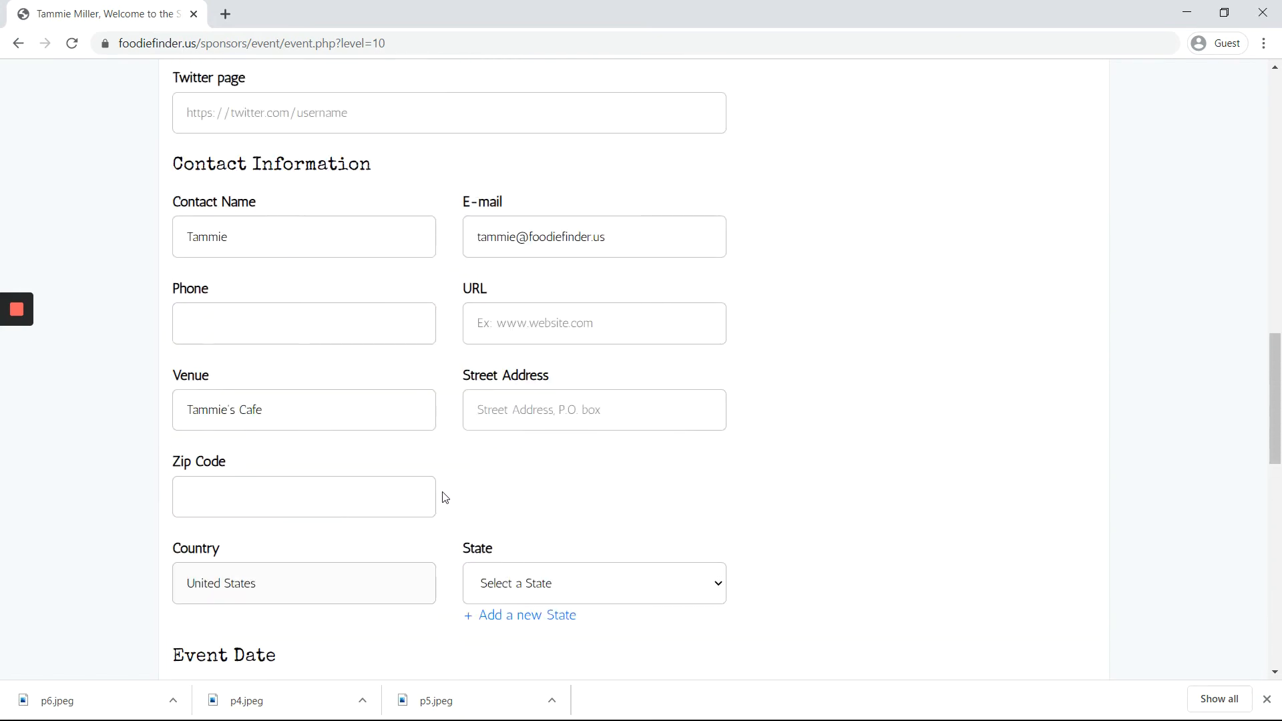
scroll(446, 494, "up", 15)
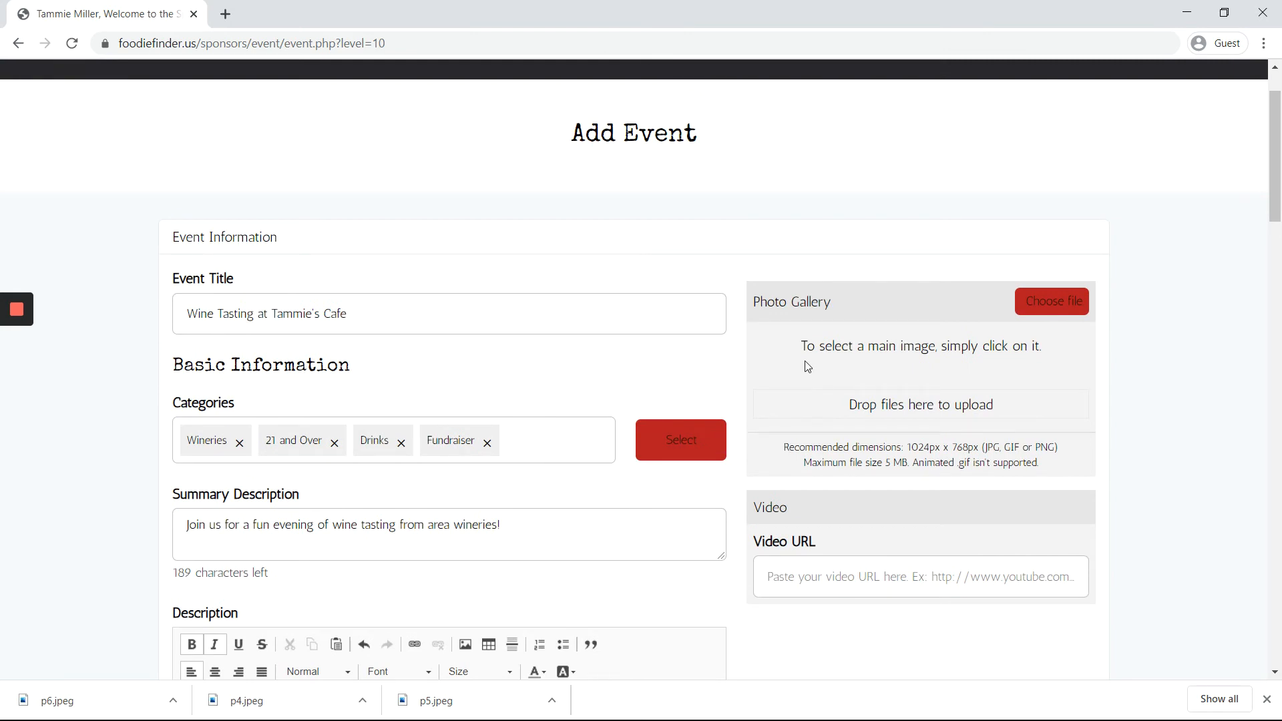
Step: Upload the p4 dining-room photo from the ff sample folder to the Photo Gallery
left_click(770, 348)
mouse_move(5, 309)
left_click(16, 347)
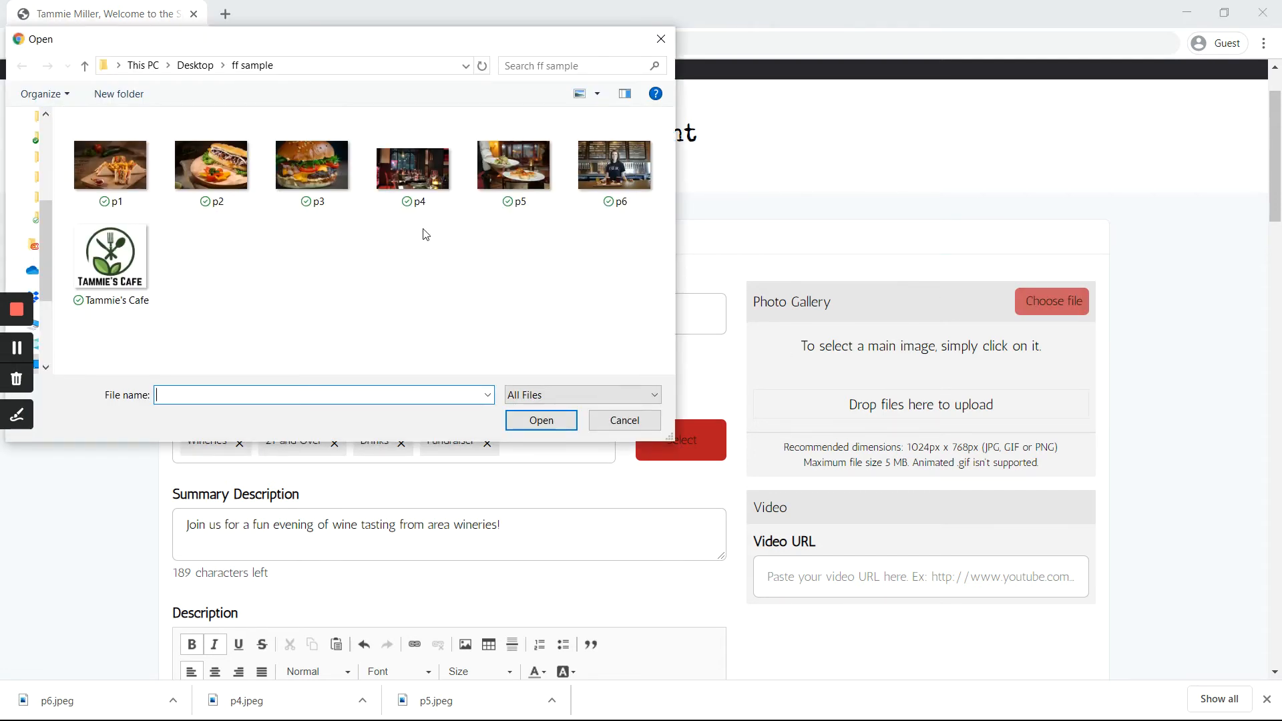
left_click(437, 184)
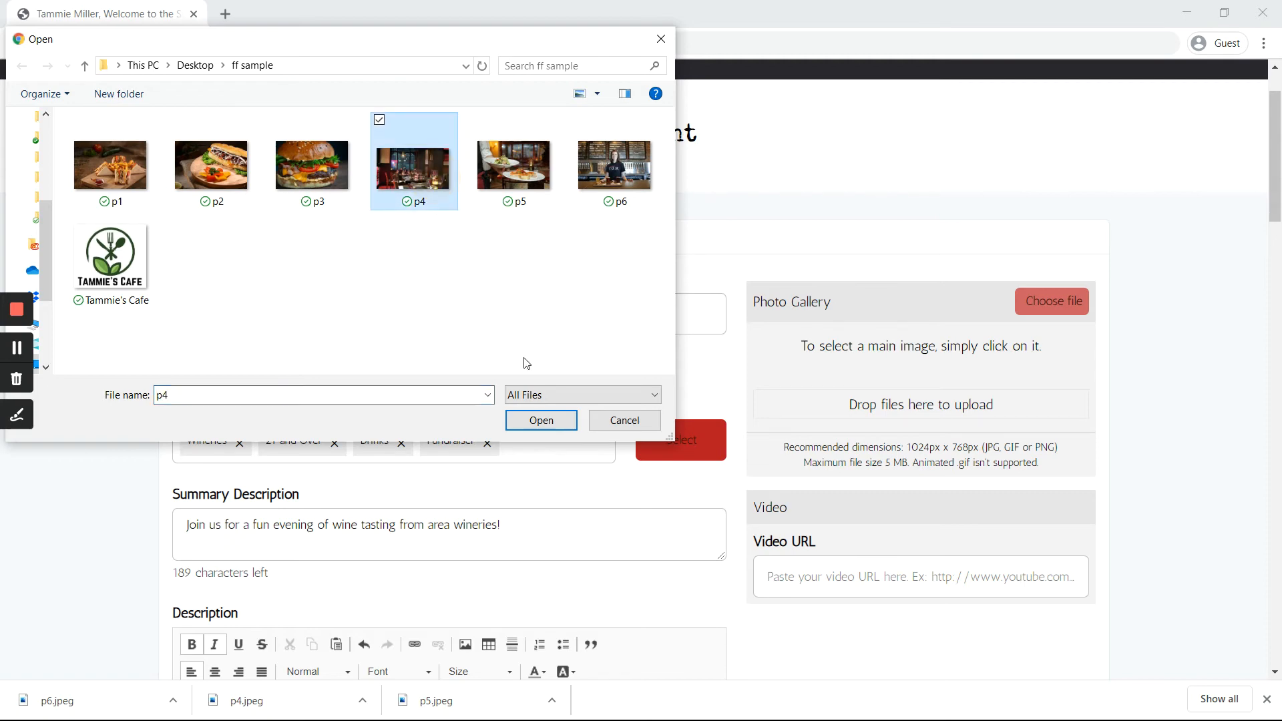
left_click(564, 425)
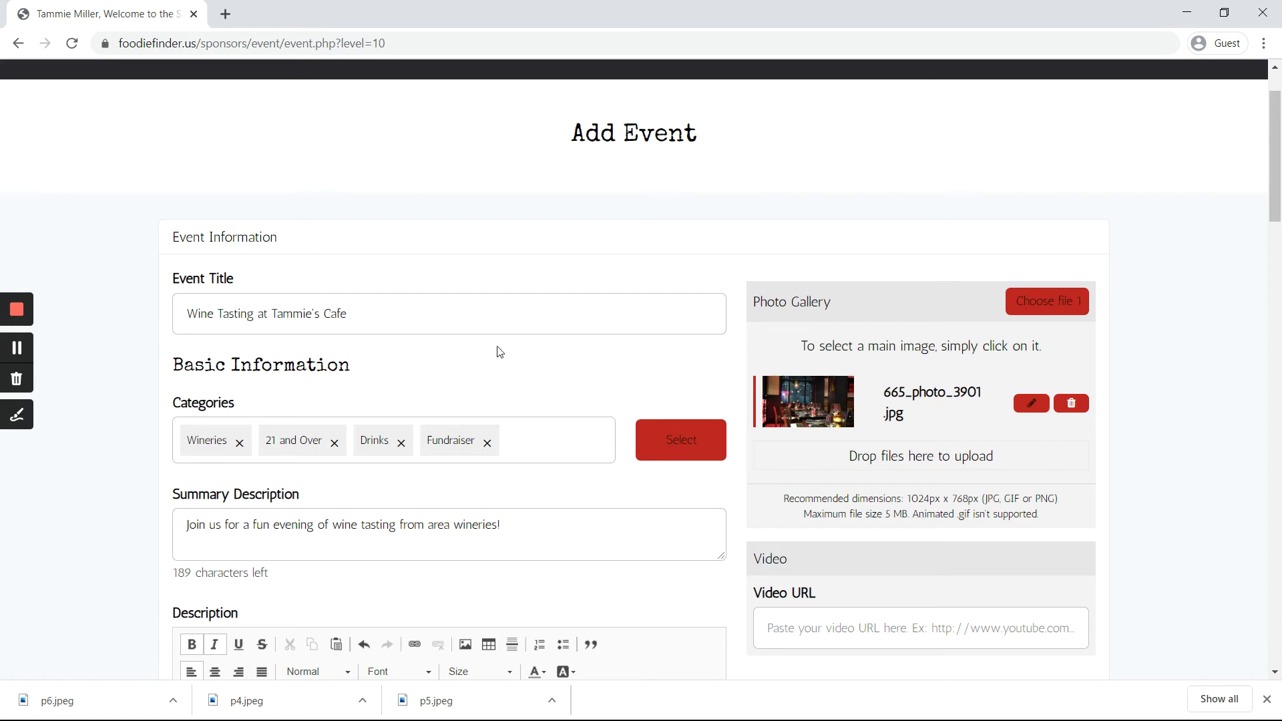
Step: Save the completed Wine Tasting at Tammie's Cafe event from the bottom of the Add Event form
scroll(810, 380, "down", 1)
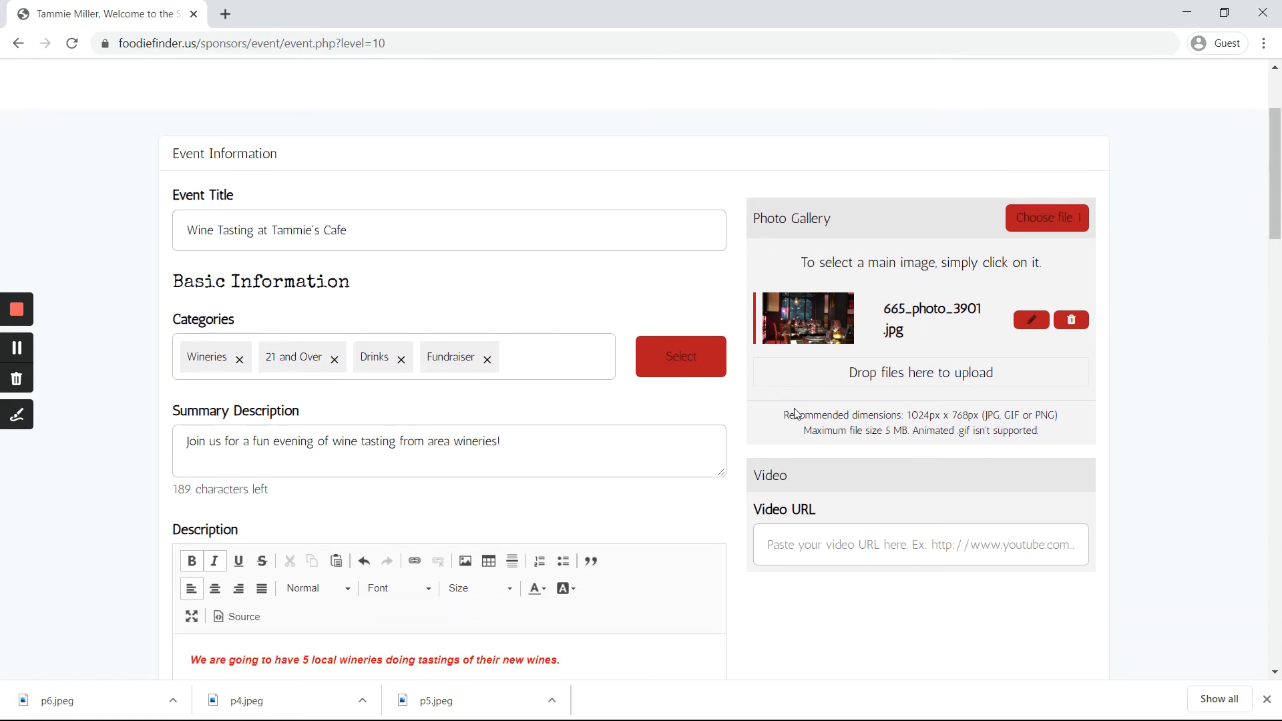
scroll(787, 452, "down", 4)
scroll(762, 425, "down", 15)
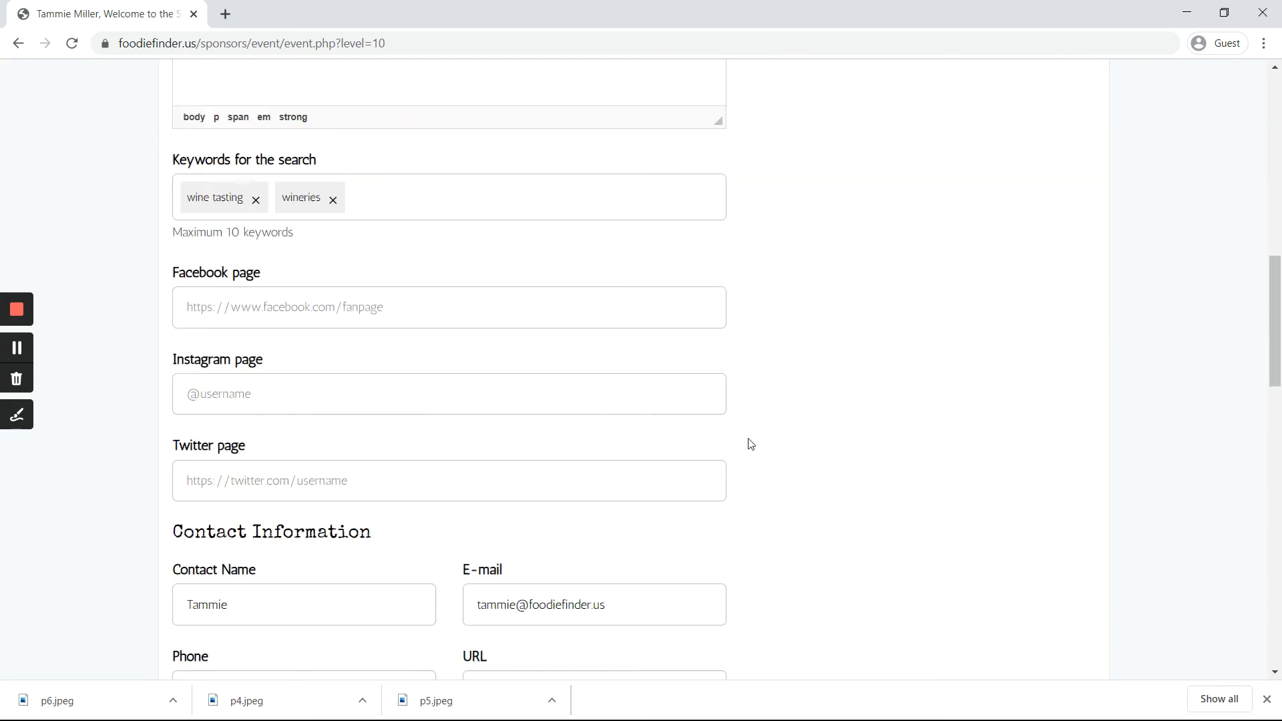
scroll(741, 462, "down", 5)
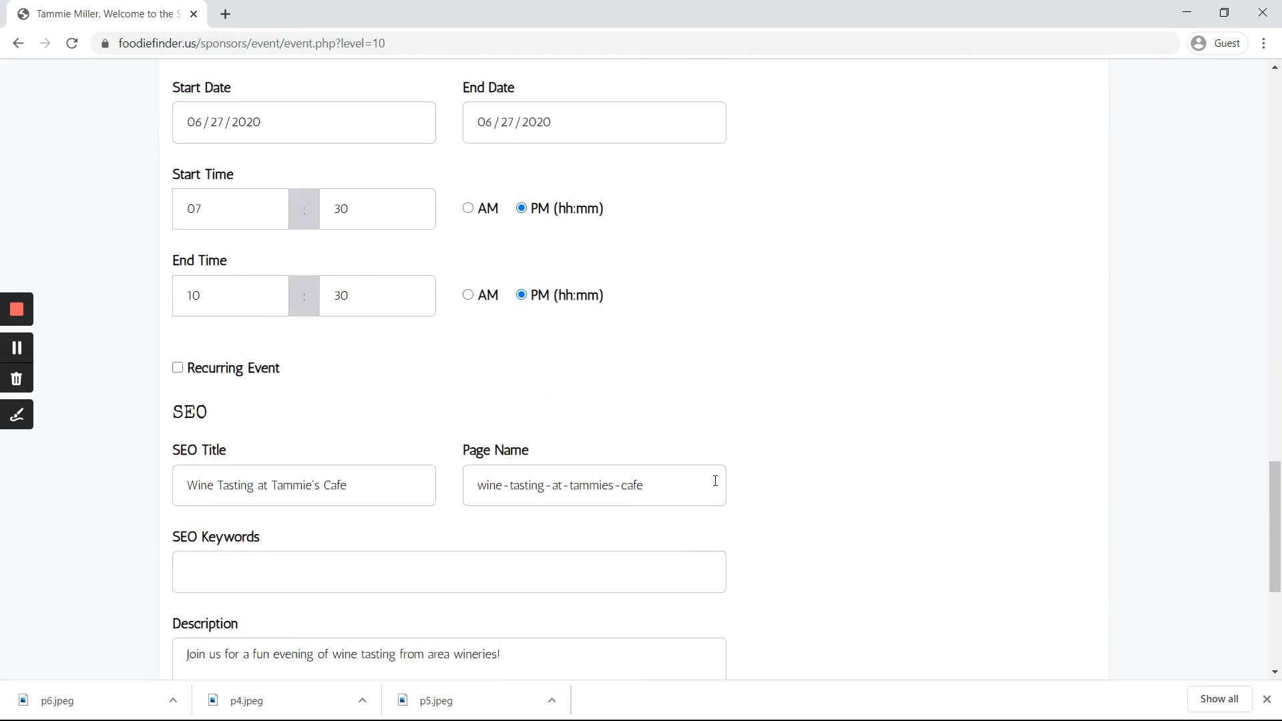
scroll(708, 481, "down", 4)
scroll(630, 508, "down", 2)
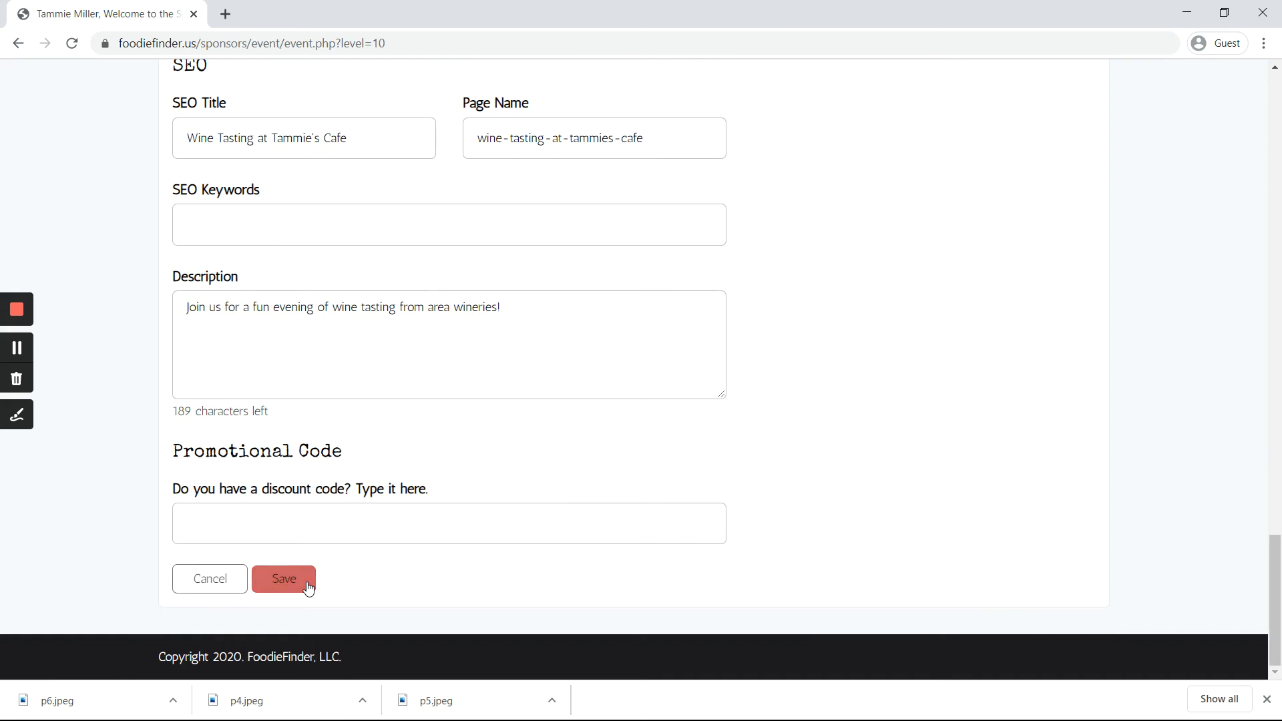
left_click(308, 586)
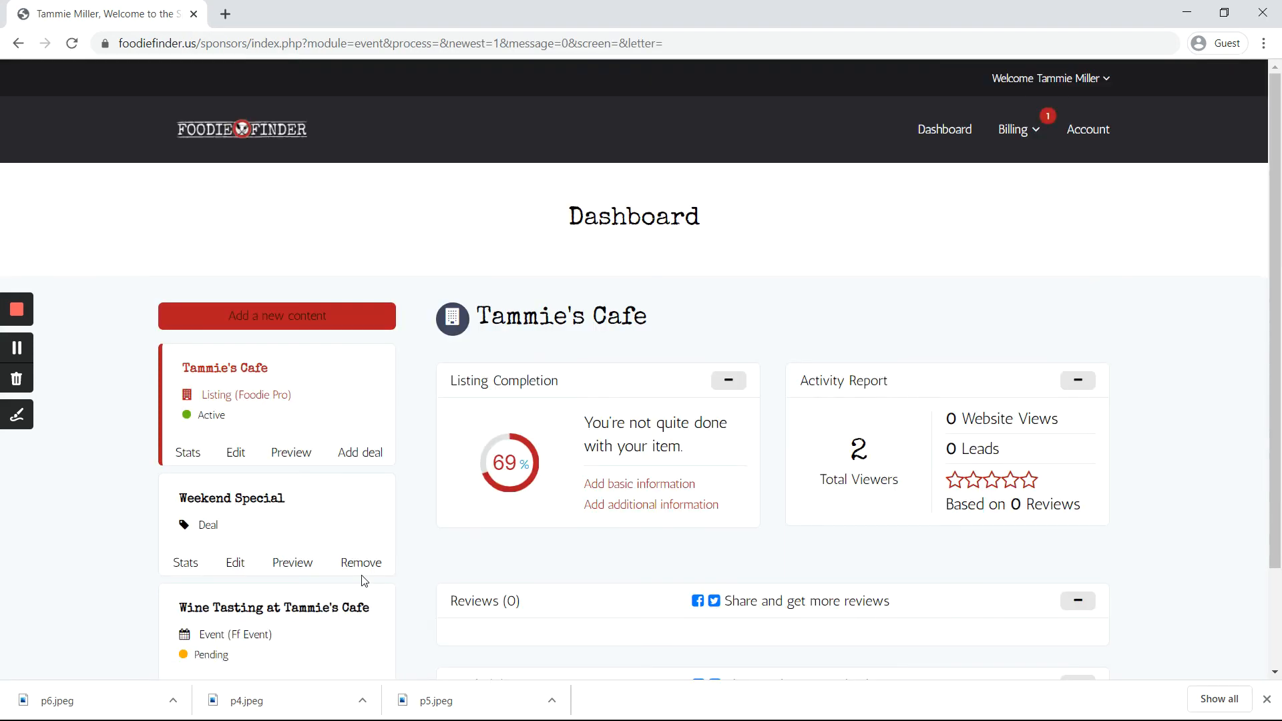
scroll(40, 444, "down", 3)
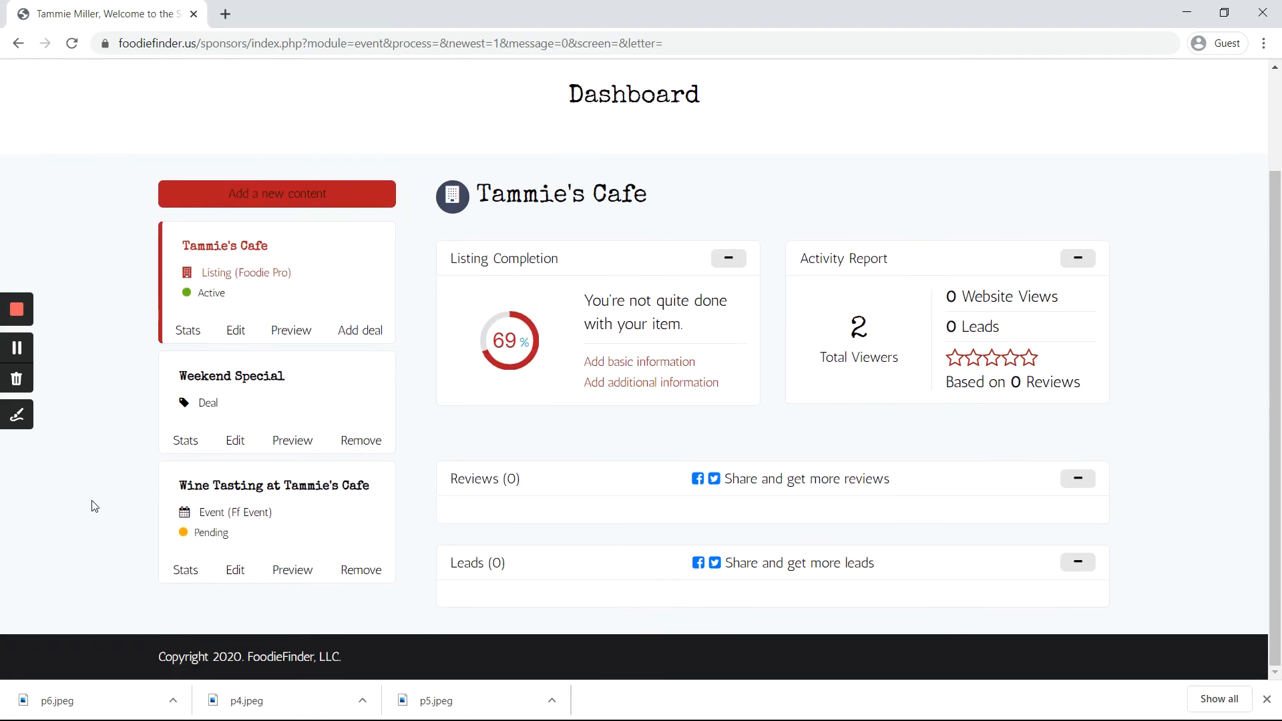
triple_click(142, 510)
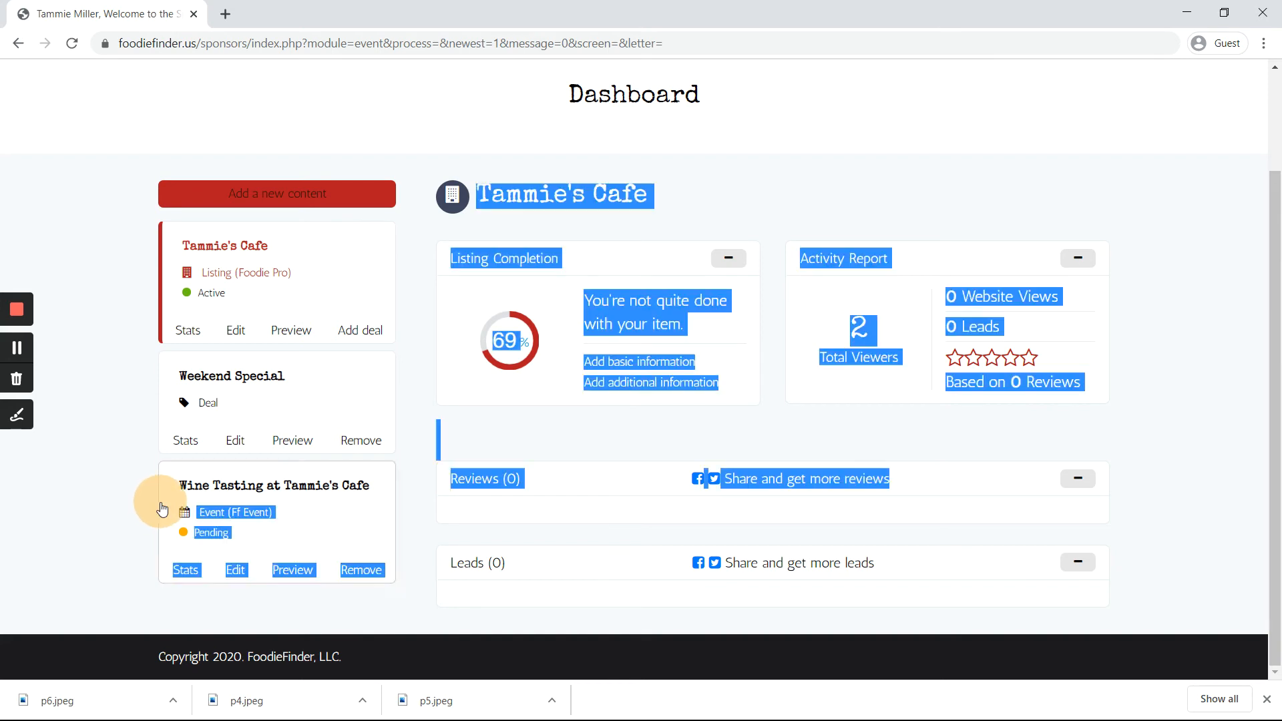
left_click(133, 509)
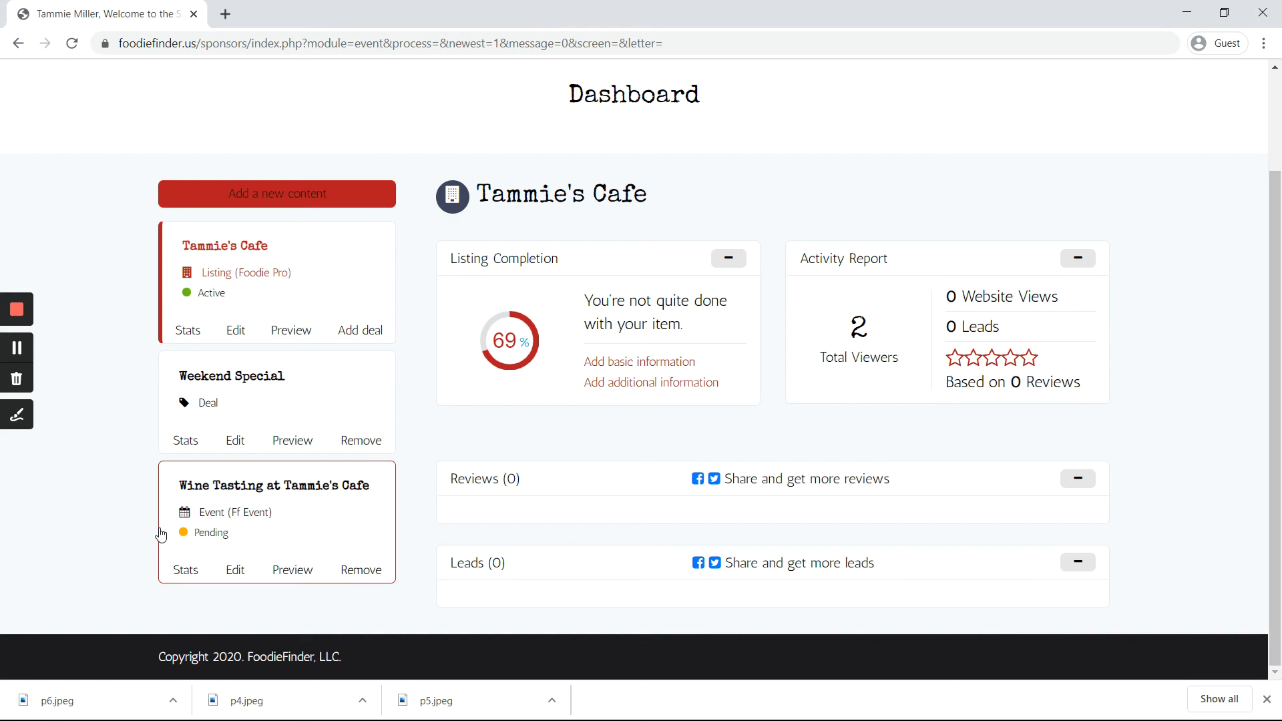
Step: Review the Wine Tasting event's public preview page in a new tab, then return to the dashboard tab
left_click(297, 575)
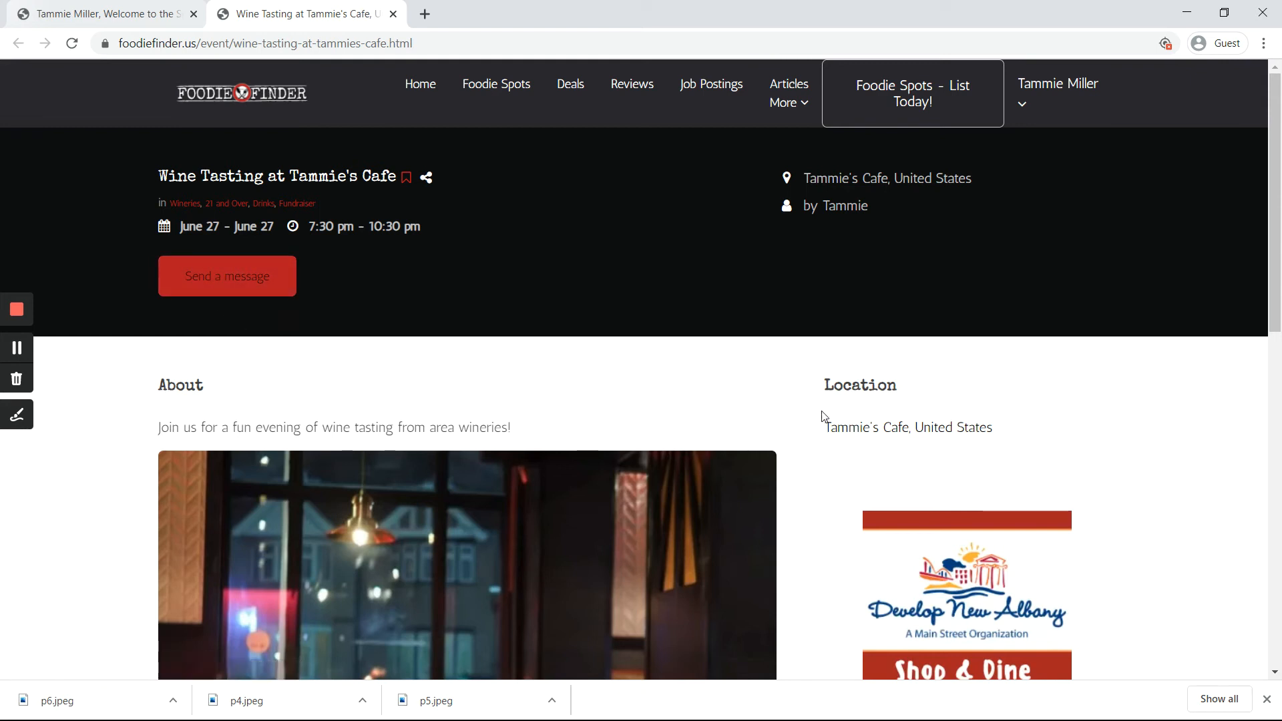
scroll(811, 416, "down", 1)
scroll(811, 416, "down", 2)
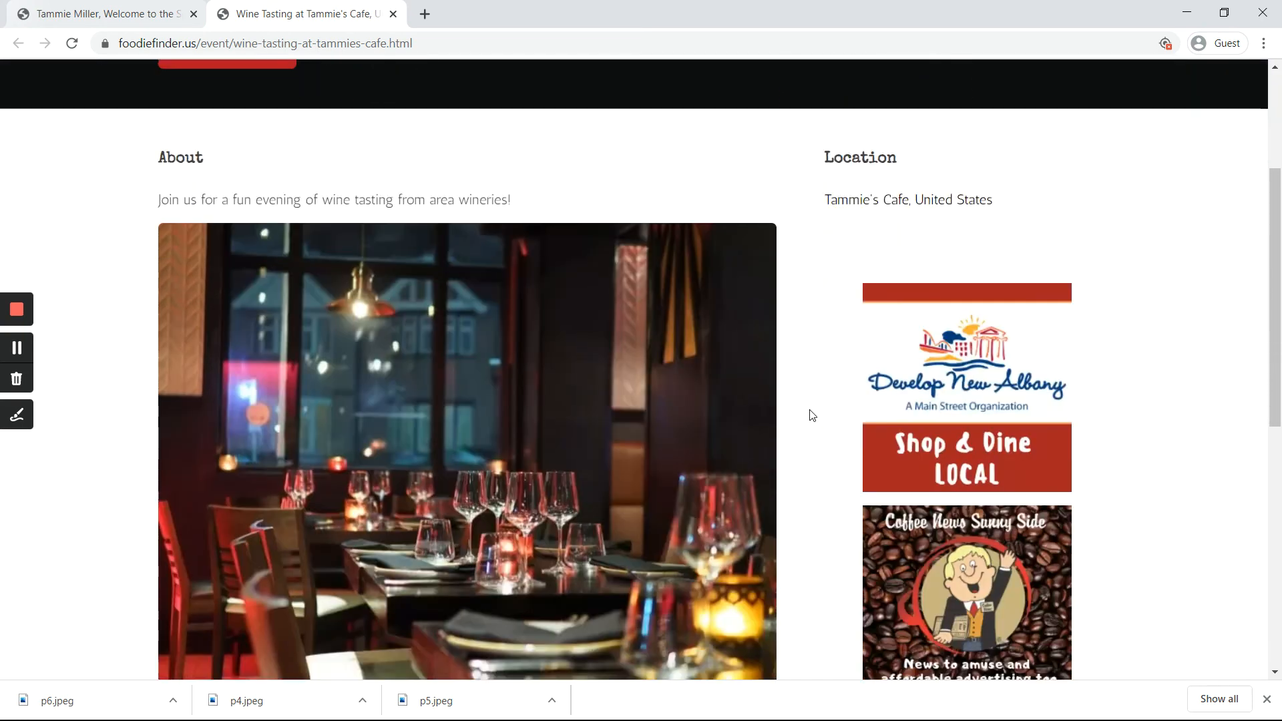
scroll(542, 424, "down", 2)
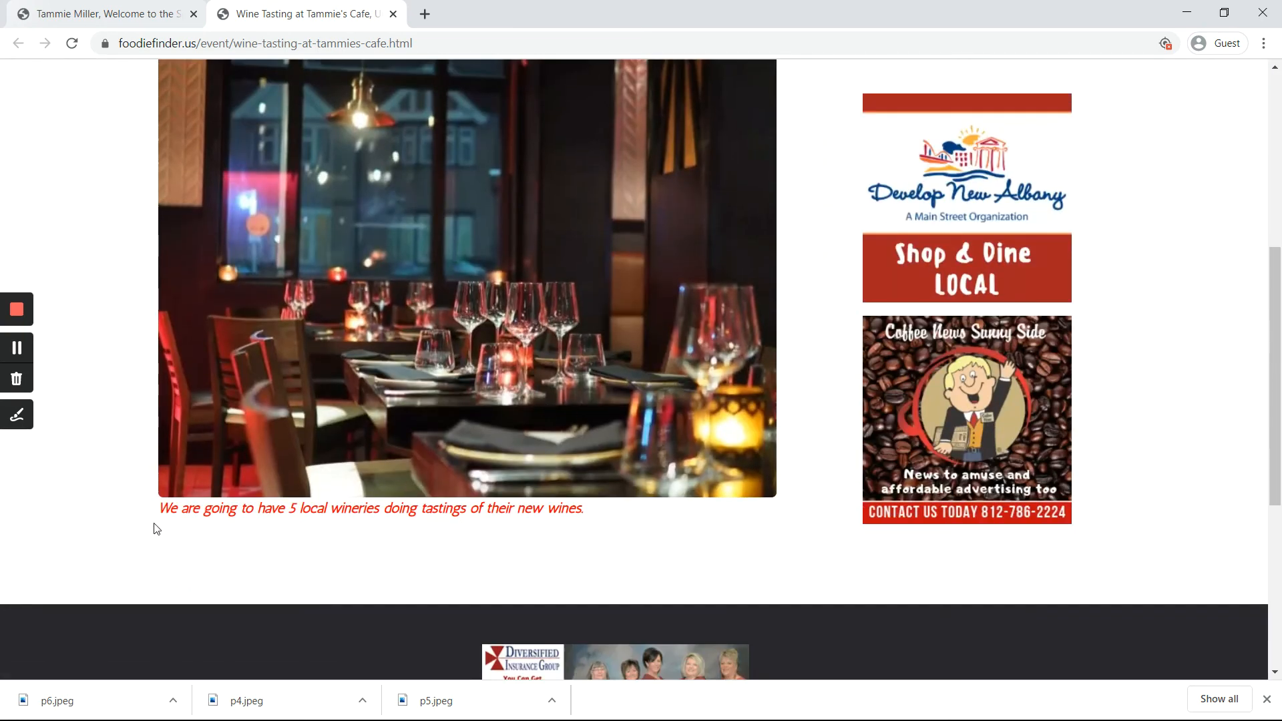
scroll(269, 484, "up", 5)
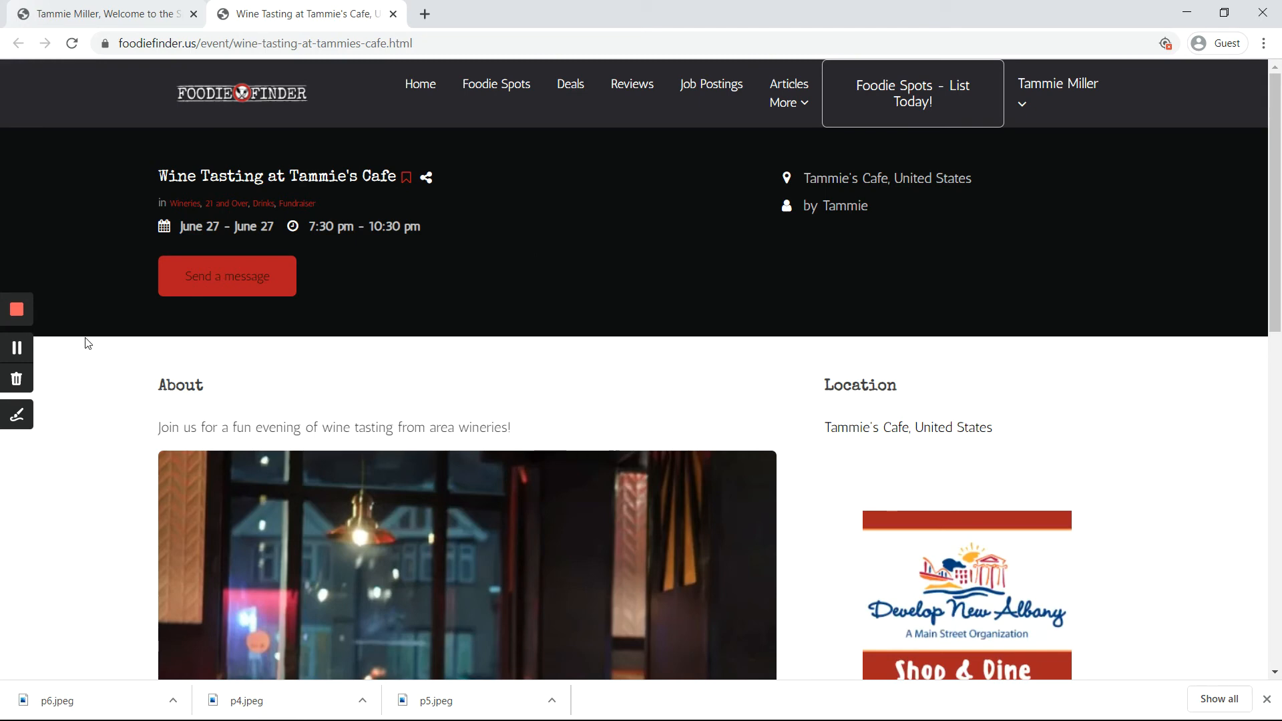
left_click(131, 13)
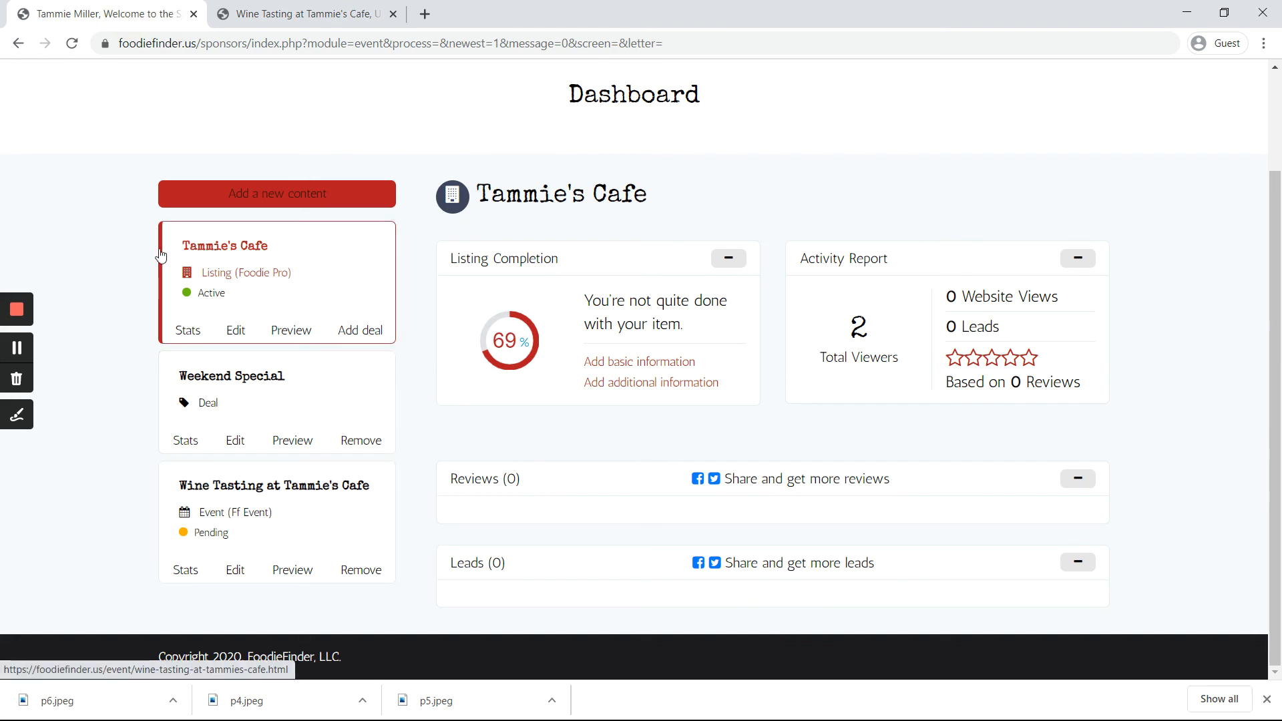
Step: Select the Wine Tasting at Tammie's Cafe card to view its 60% completion, 0 viewers and 0 leads
left_click(154, 282)
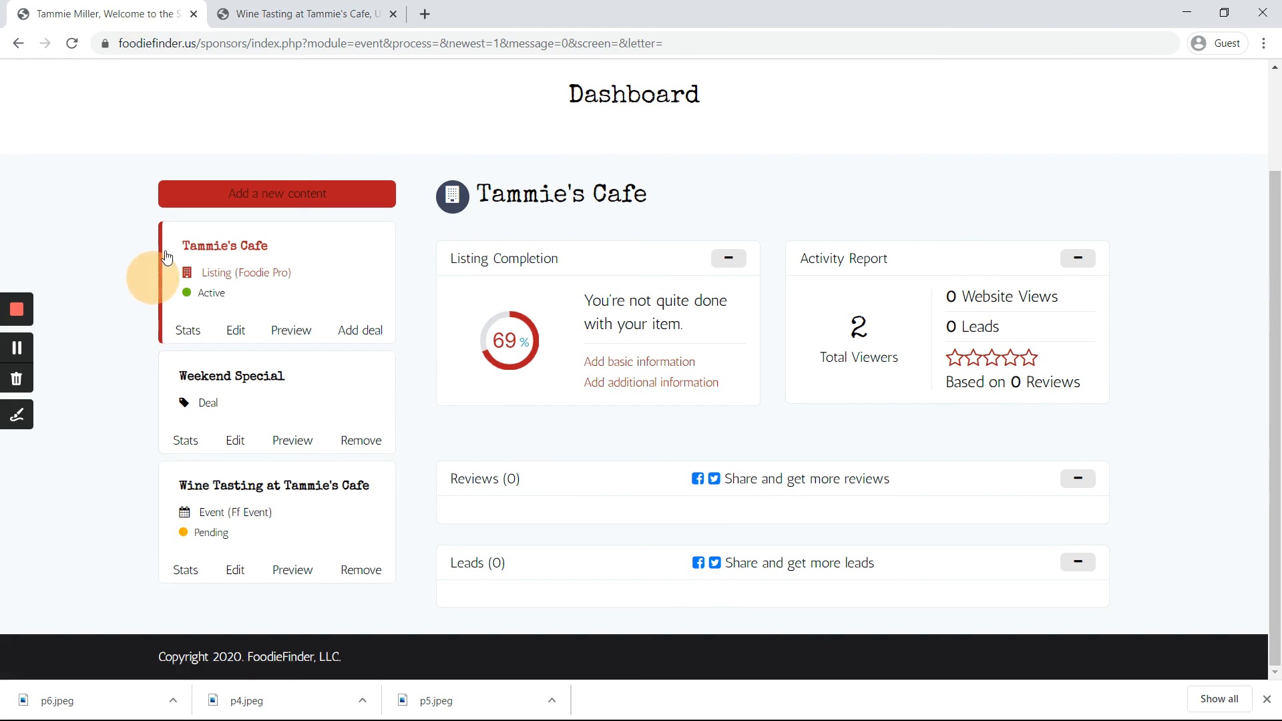
triple_click(143, 269)
left_click(142, 267)
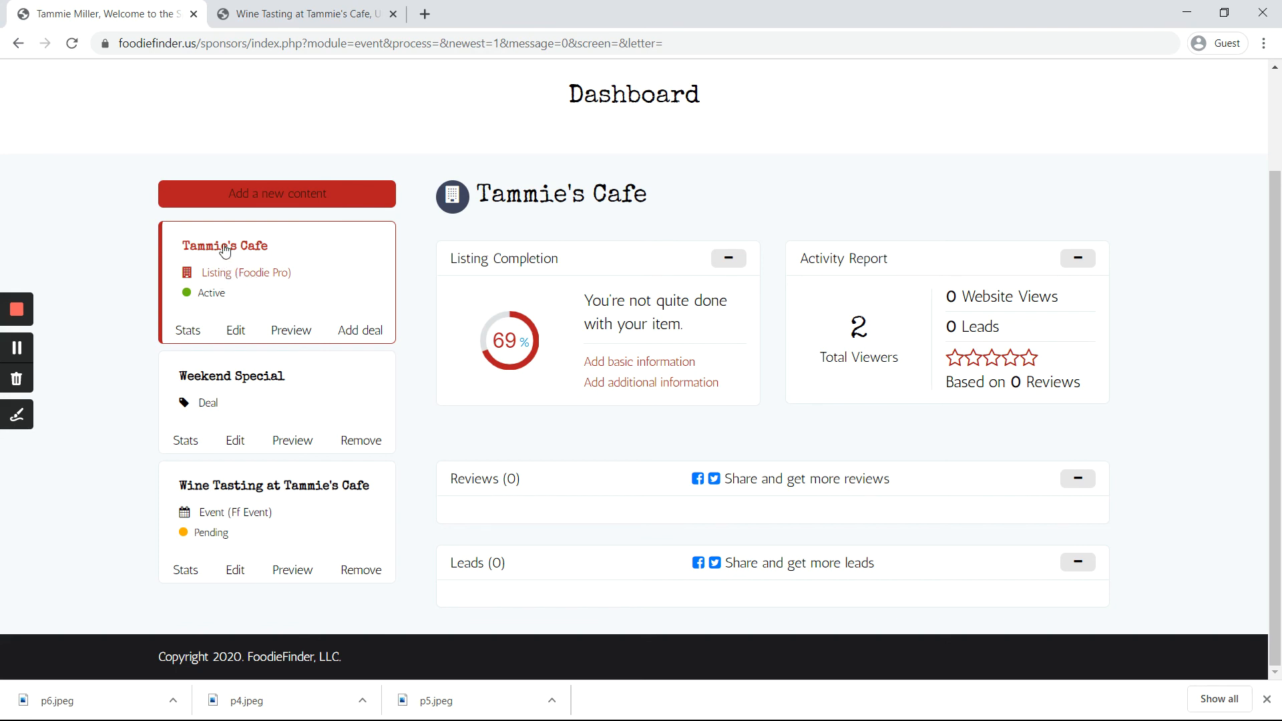
left_click(165, 487)
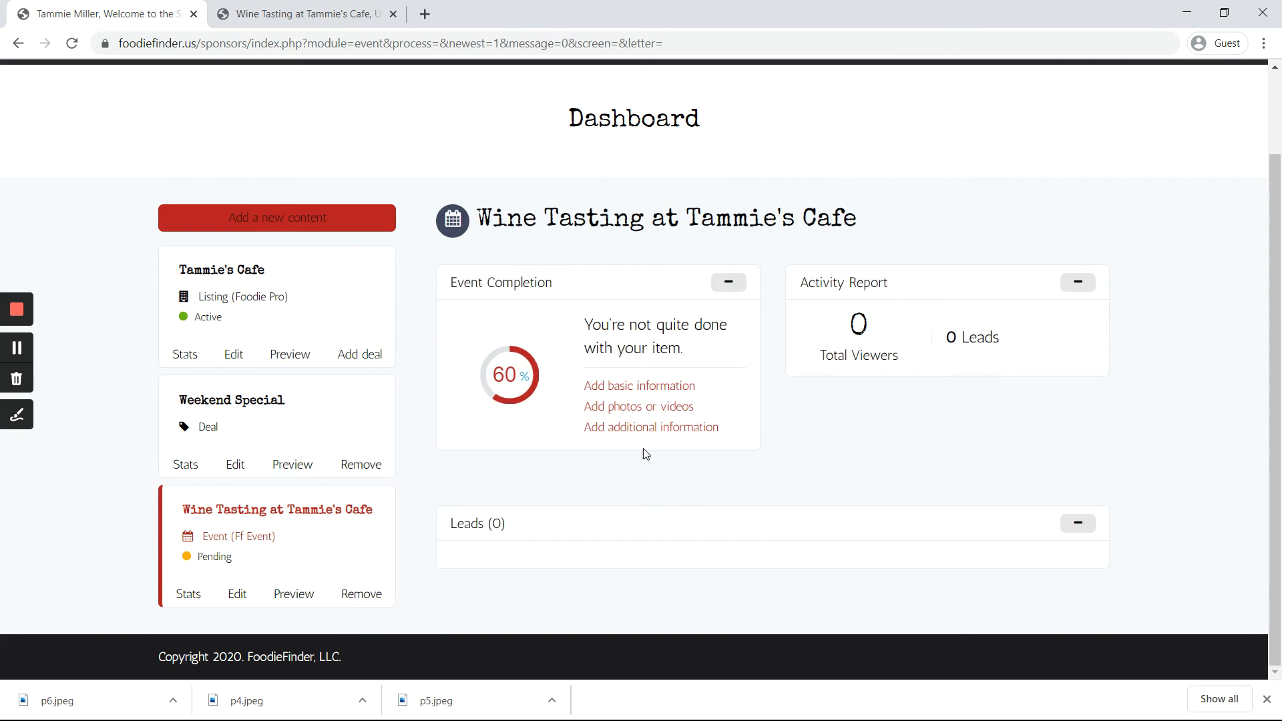
left_click_drag(681, 494, 867, 471)
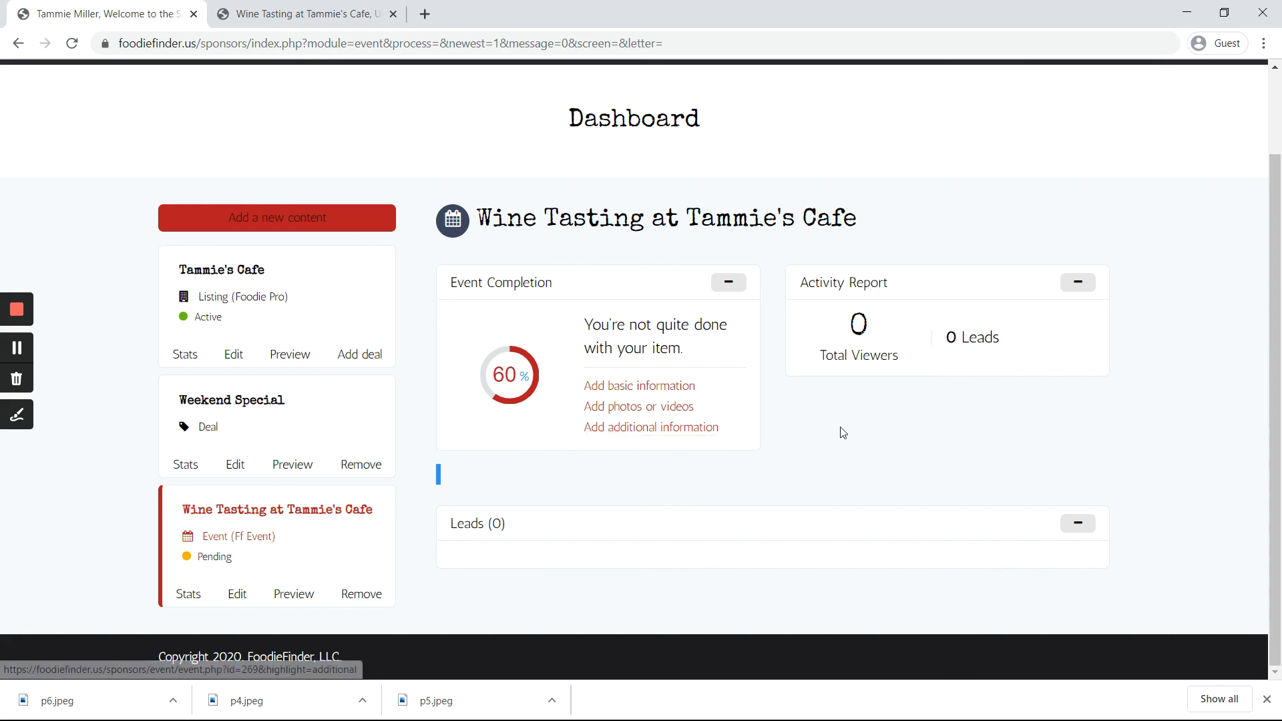
left_click(861, 393)
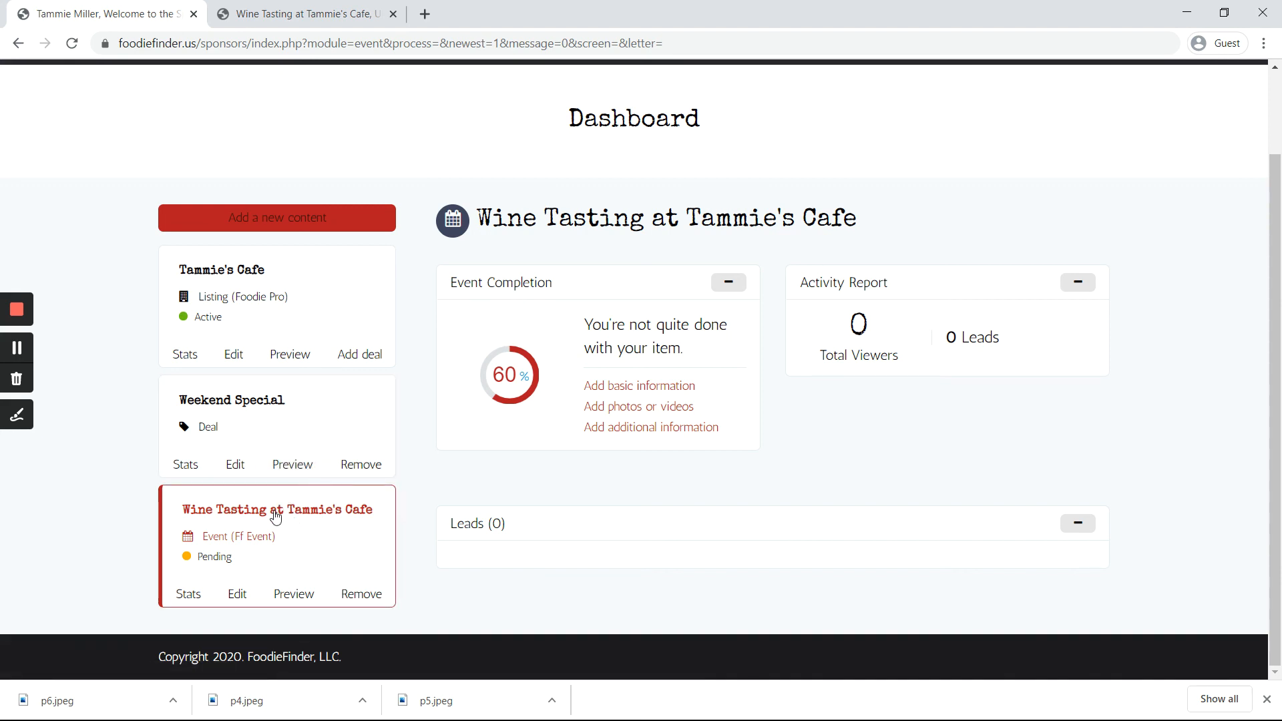
left_click(354, 293)
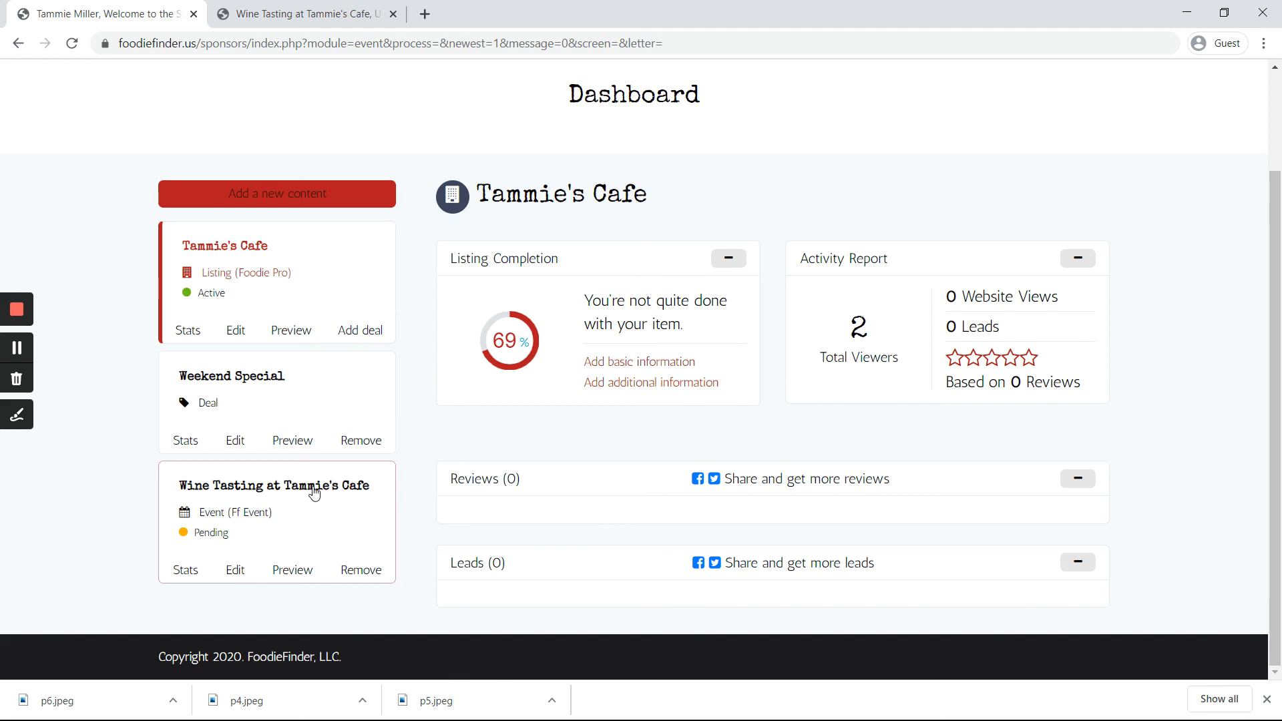
left_click(299, 513)
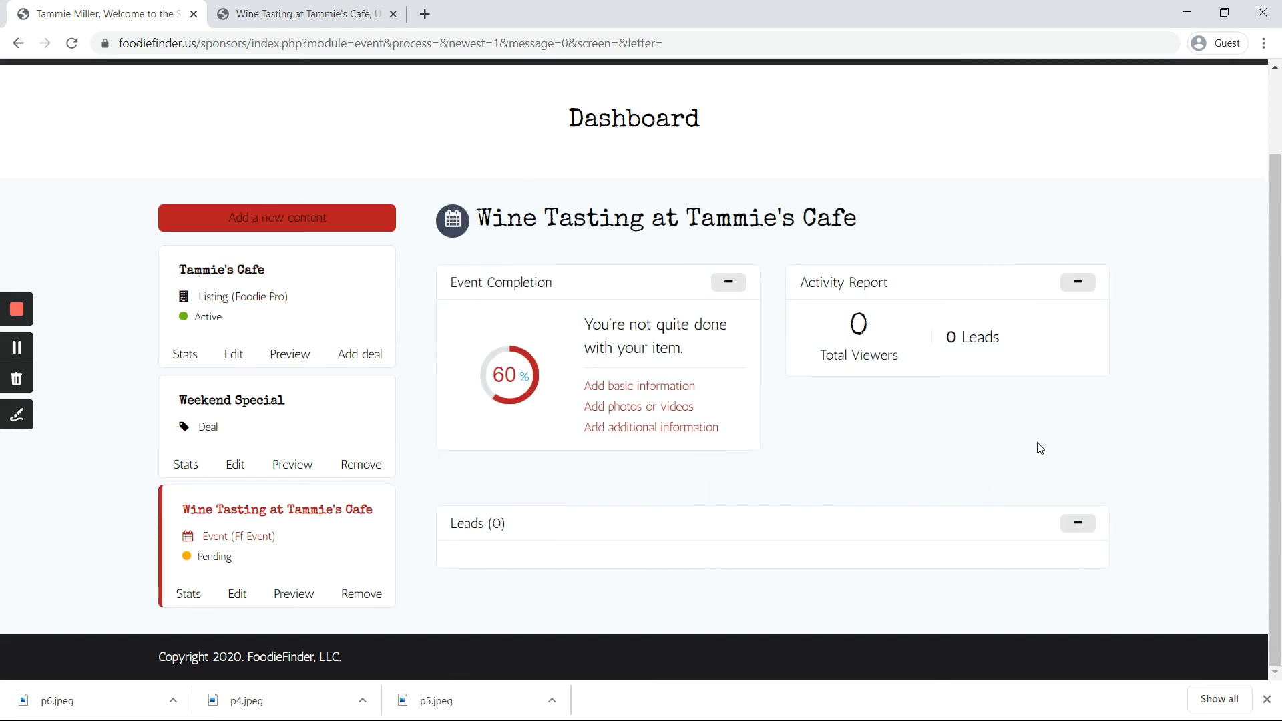